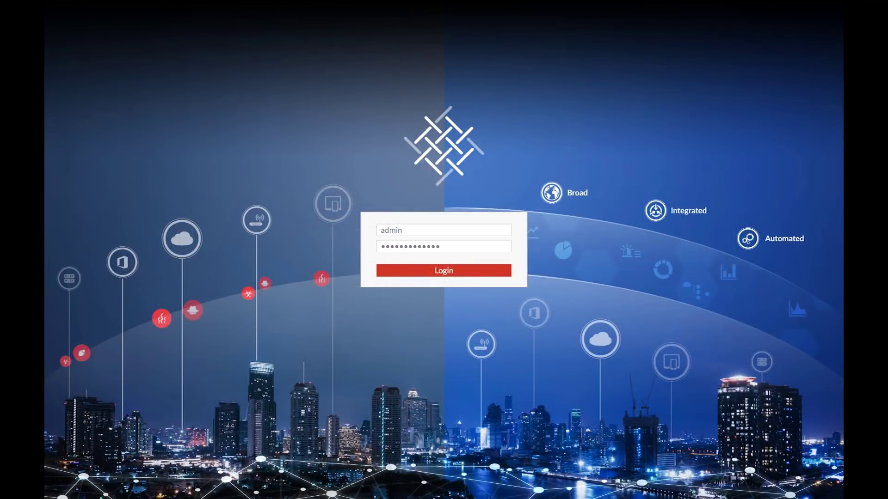
Sign in to the FortiGate with the admin credentials and load the Security Fabric topology
key(Return)
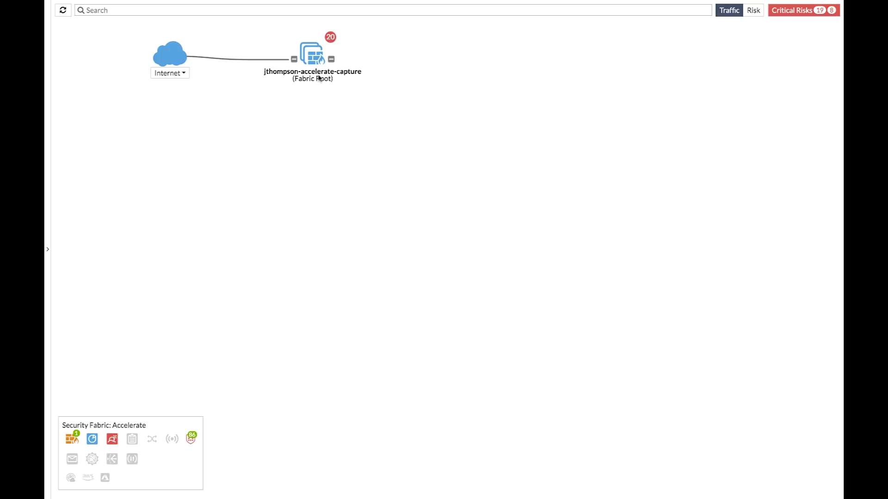
Read the info cards for Branch_Office_01, Enterprise_Second_Floor, Enterprise_First_Floor, switches and endpoint clusters
mouse_move(318, 59)
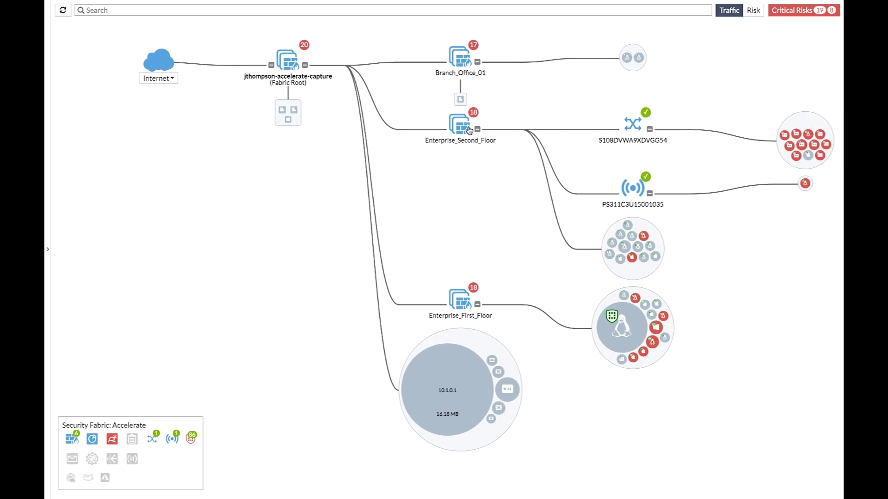
mouse_move(469, 131)
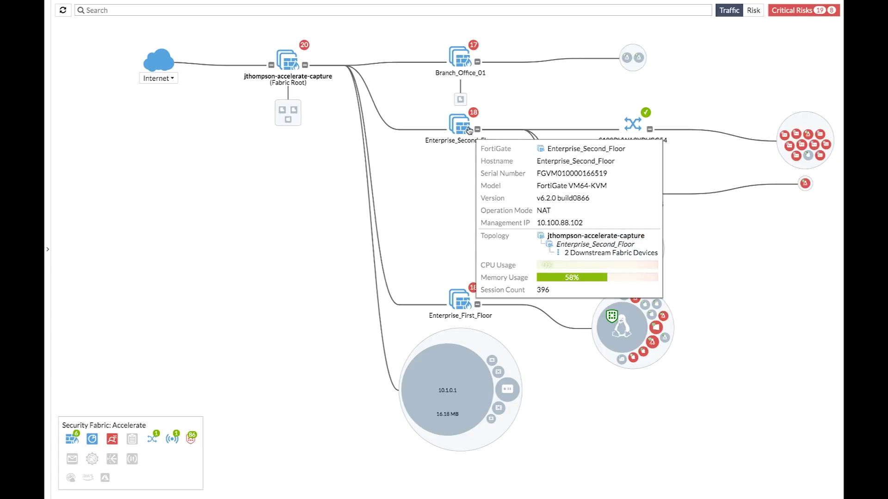
mouse_move(633, 128)
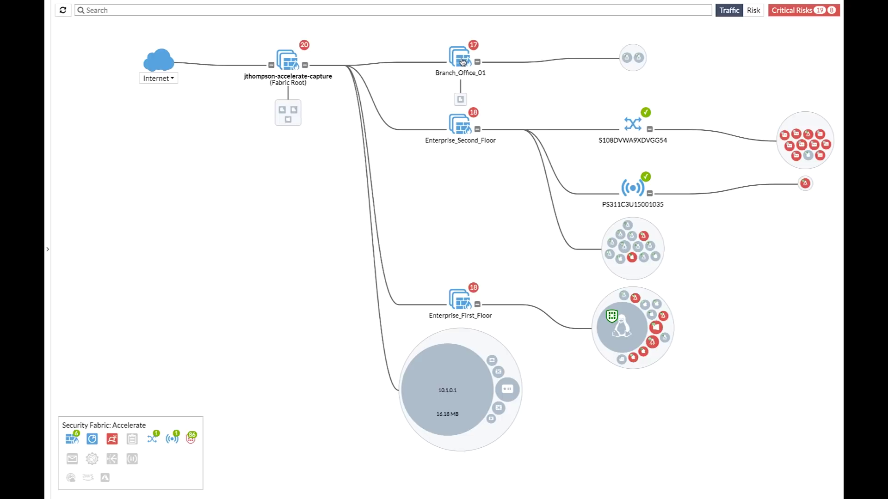
mouse_move(463, 61)
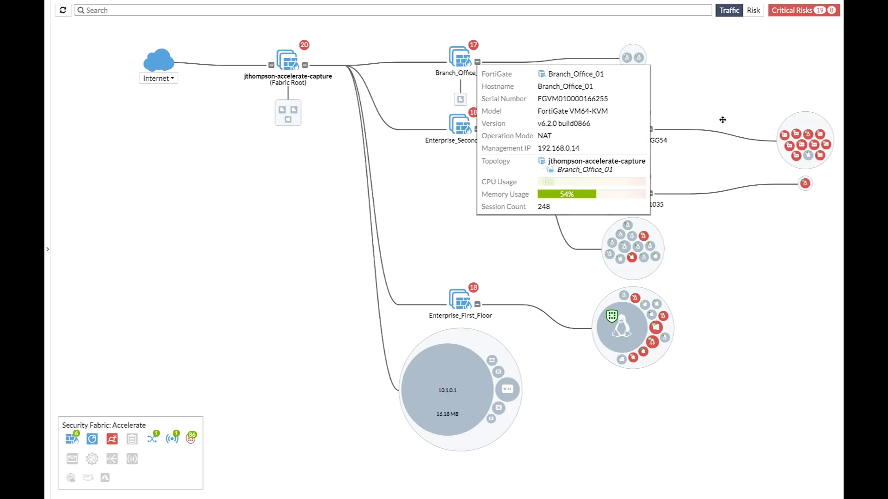
mouse_move(783, 136)
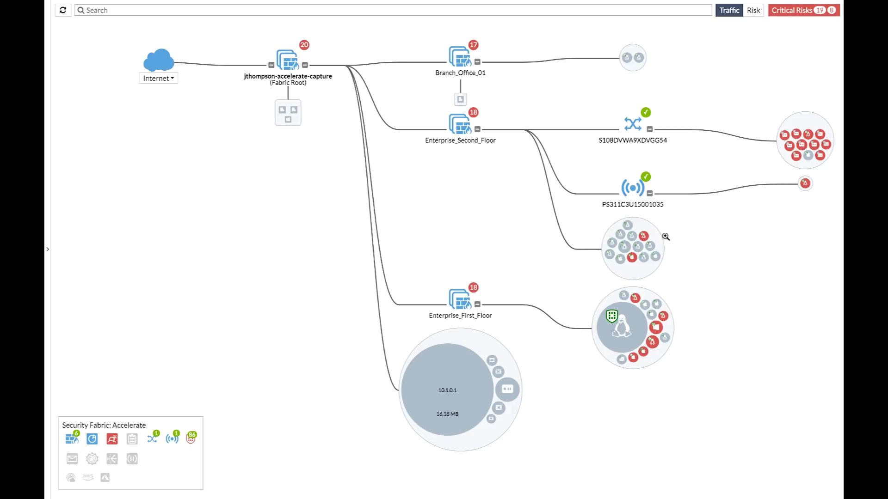
mouse_move(648, 247)
mouse_move(622, 320)
click(793, 10)
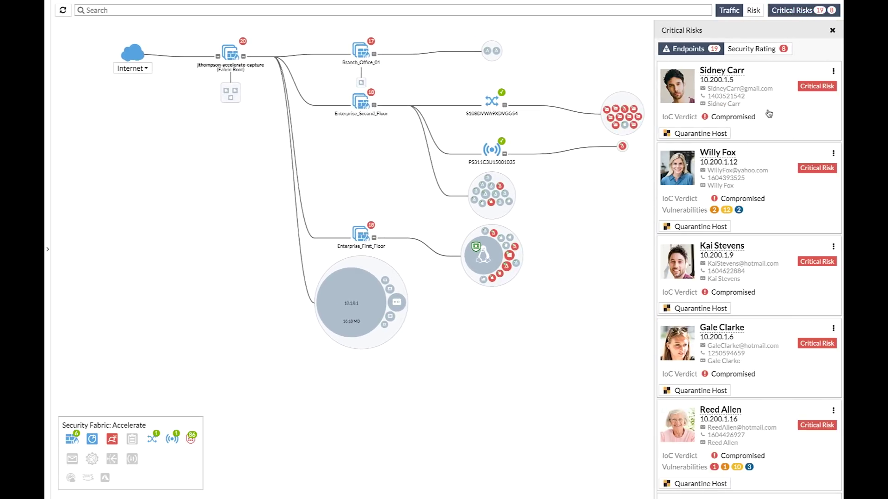
click(766, 159)
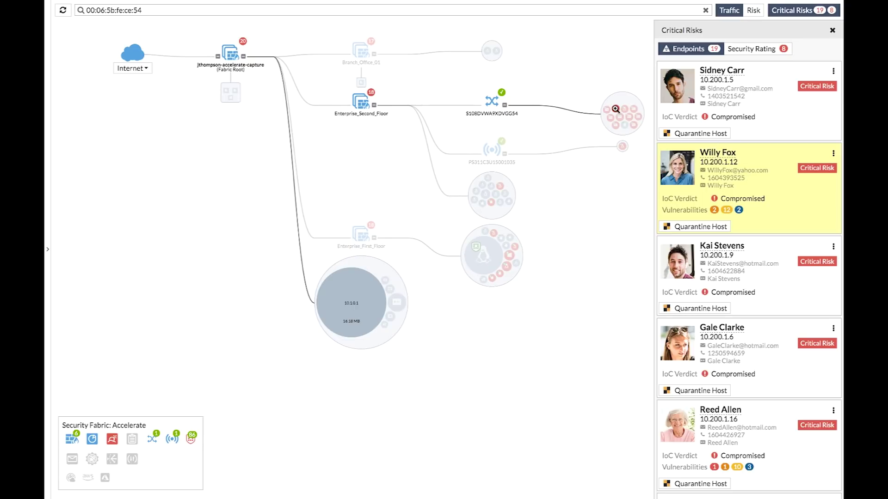
mouse_move(615, 109)
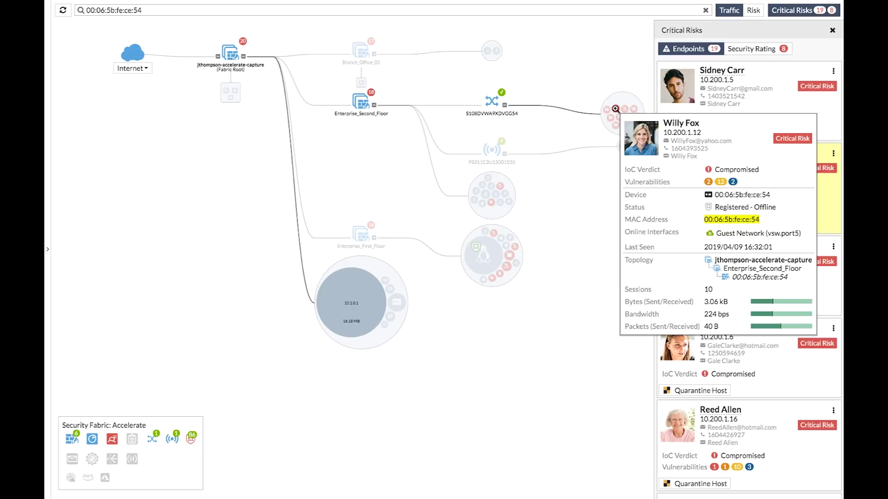
scroll(737, 217, down, 2)
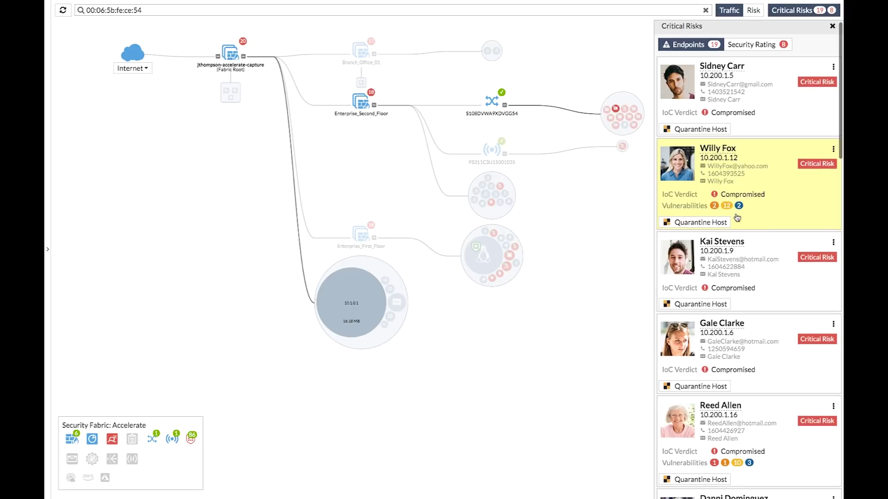
scroll(737, 217, down, 3)
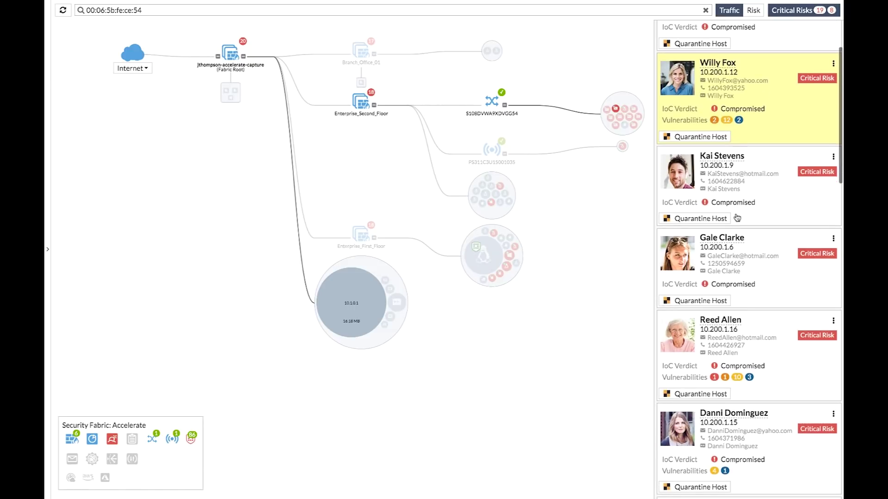
scroll(736, 217, down, 2)
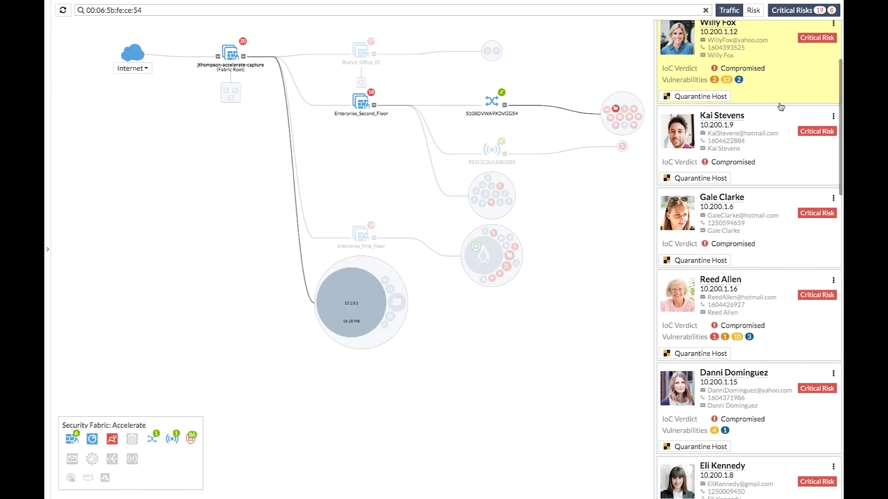
click(797, 14)
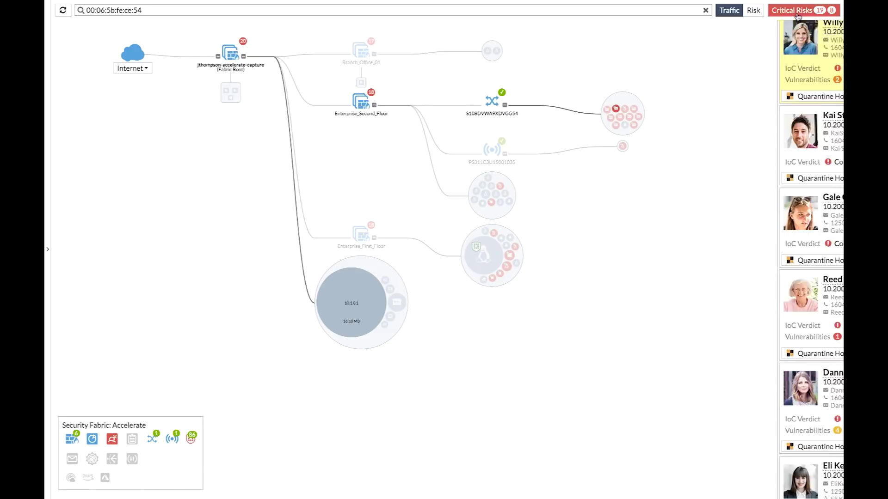
click(693, 11)
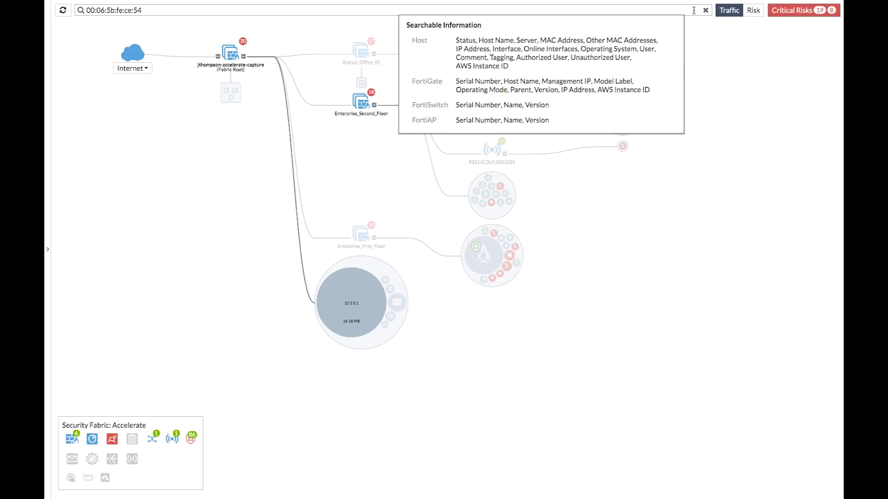
click(706, 10)
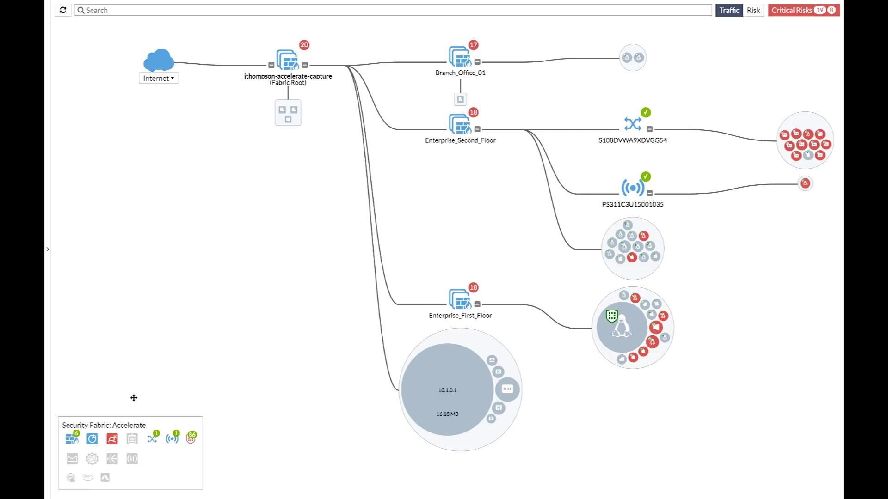
Show SD-WAN members on the topology and view Internet_A (port1) Performance SLA history
click(72, 478)
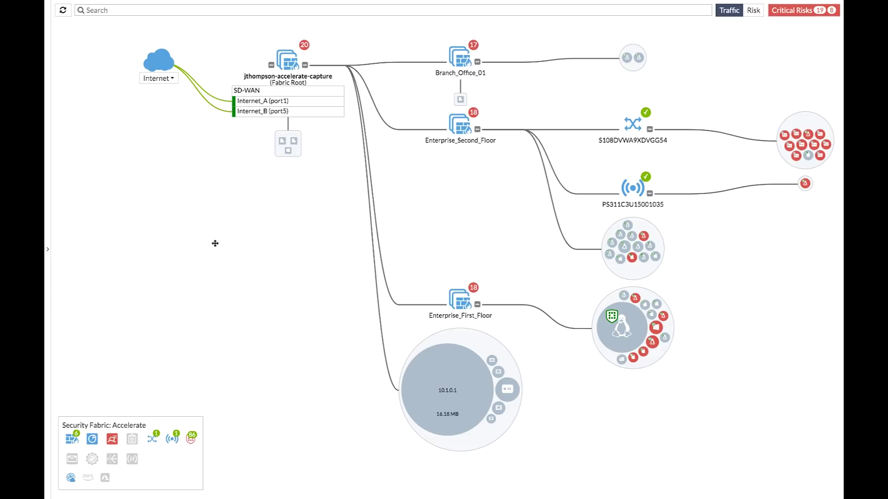
mouse_move(300, 102)
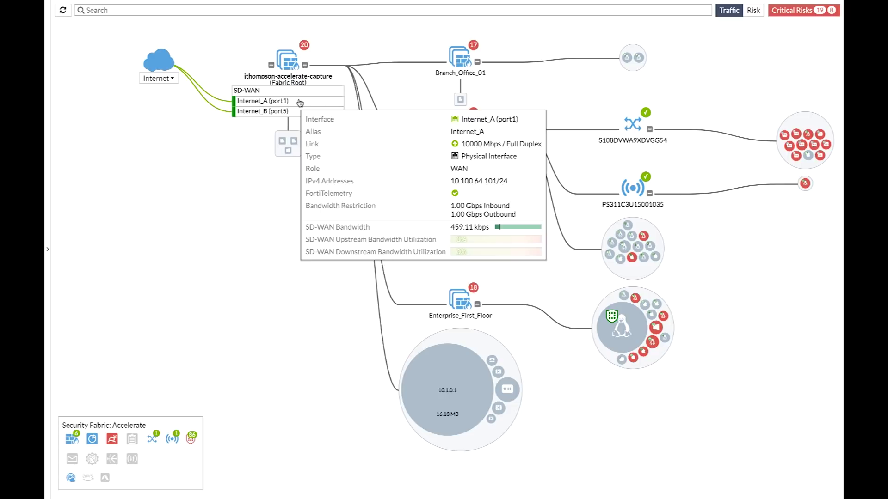
click(300, 102)
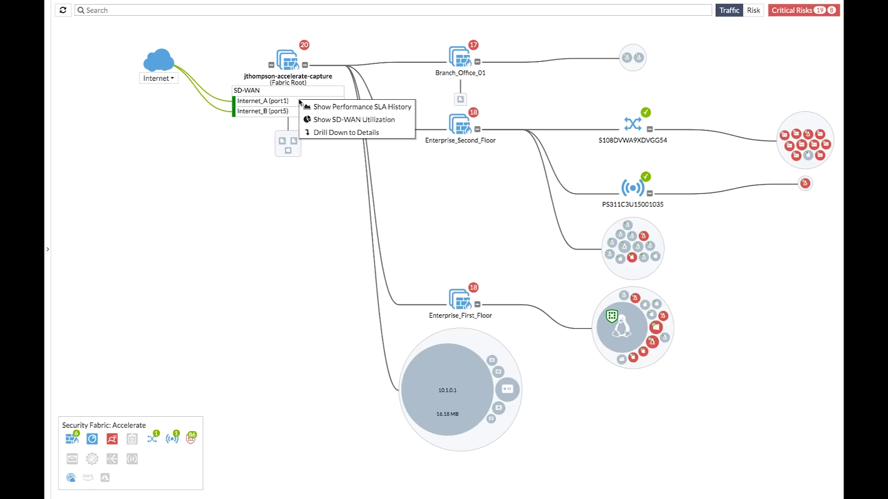
click(314, 108)
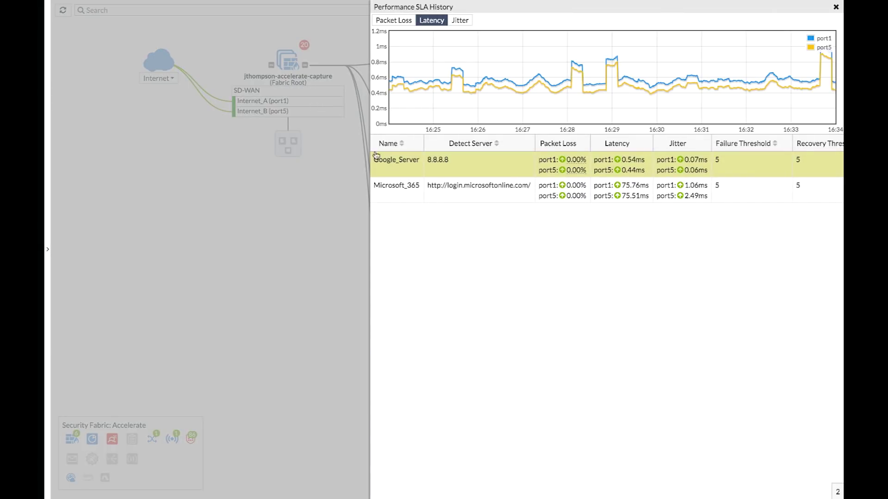
click(397, 185)
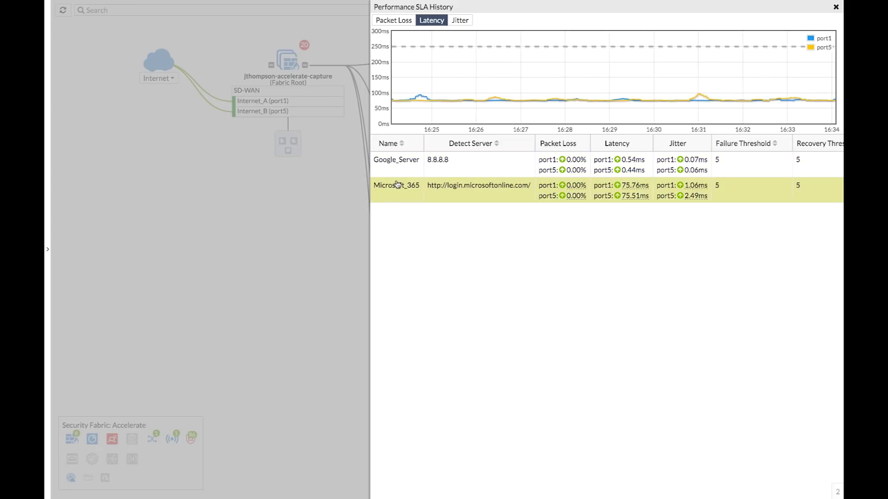
click(408, 24)
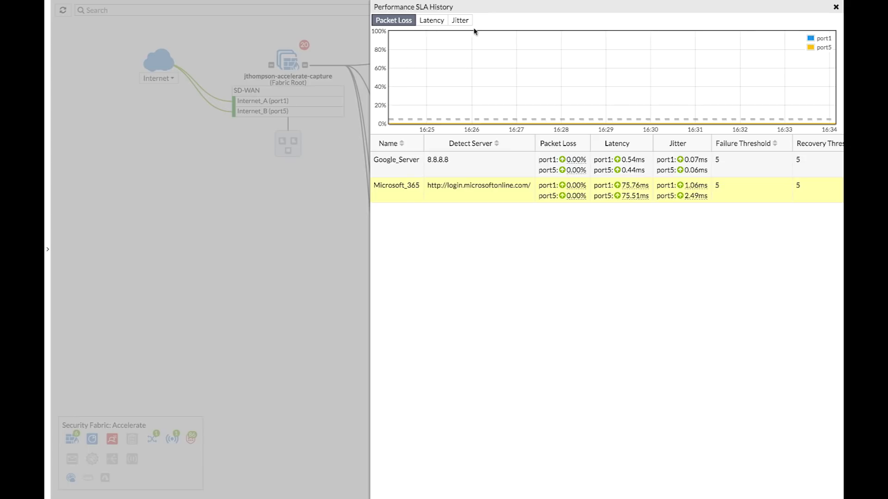
click(835, 7)
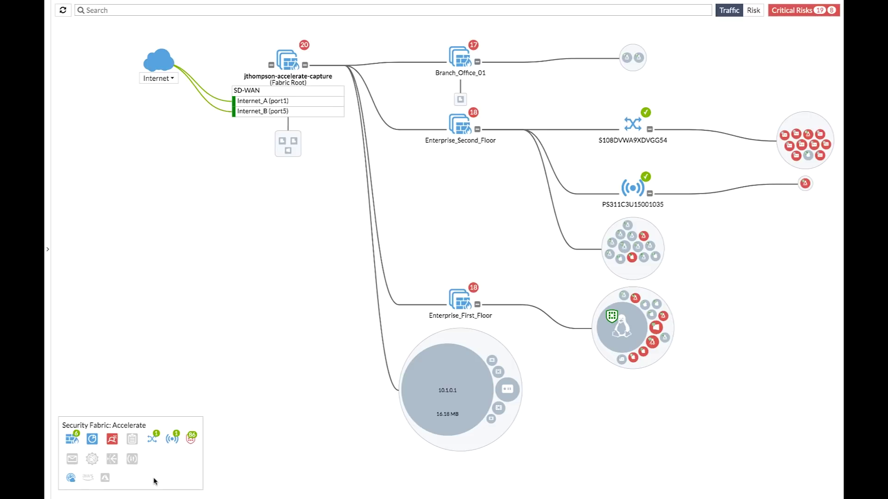
Add FortiMail, FortiWeb, FortiADC and FortiWLC devices to the topology map
click(73, 460)
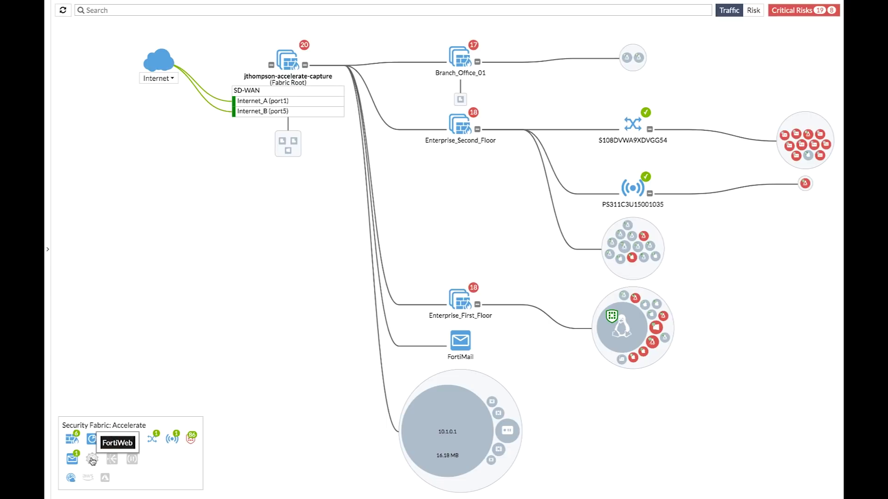
click(93, 460)
click(111, 460)
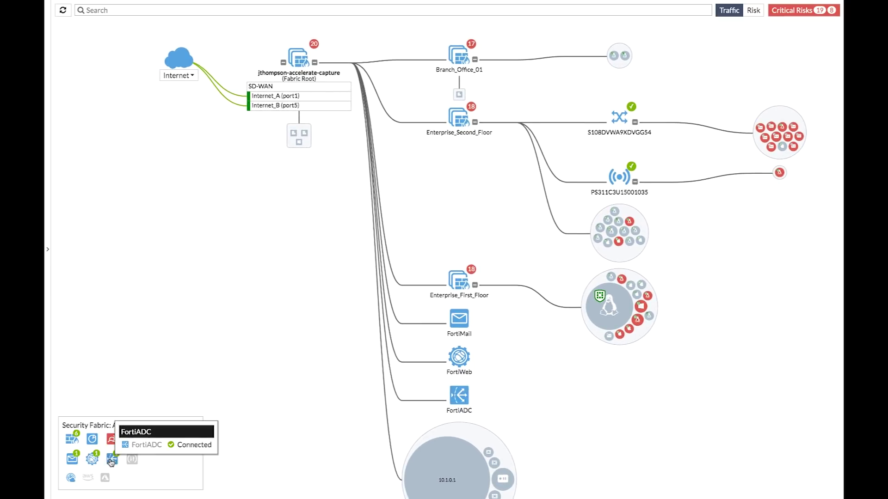
click(132, 460)
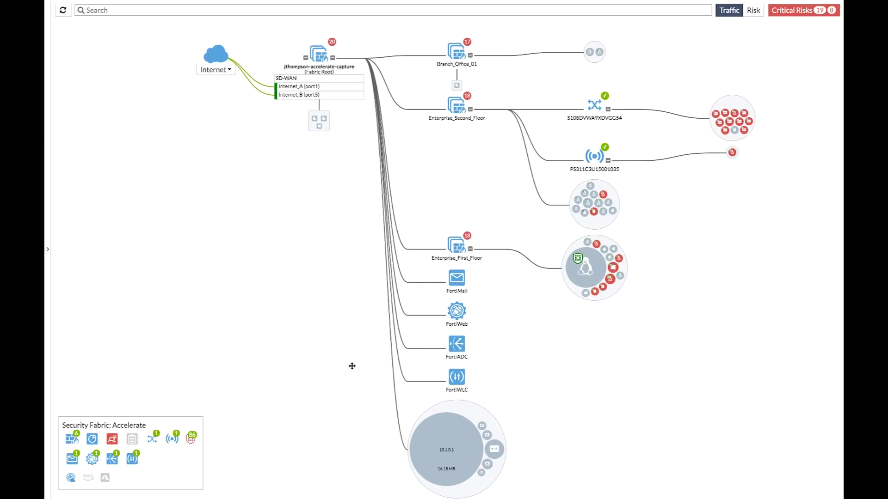
Inspect the new device nodes and open the FortiADC node's action menu
mouse_move(457, 281)
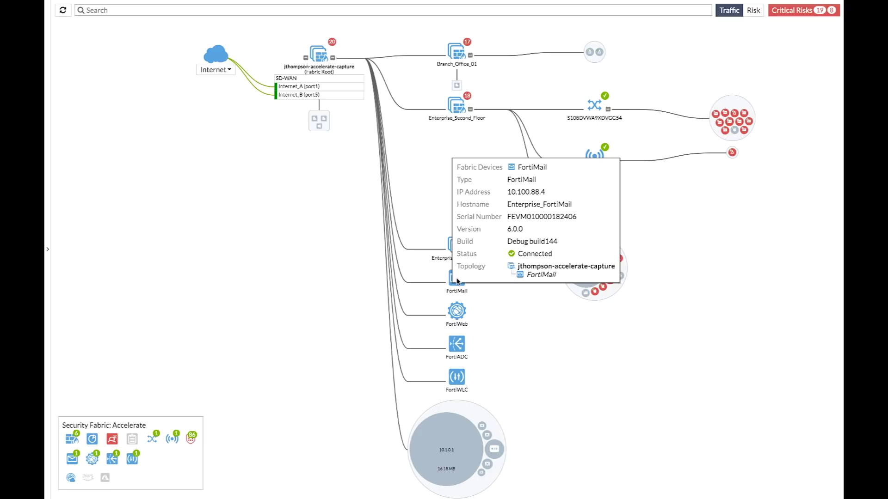
mouse_move(458, 311)
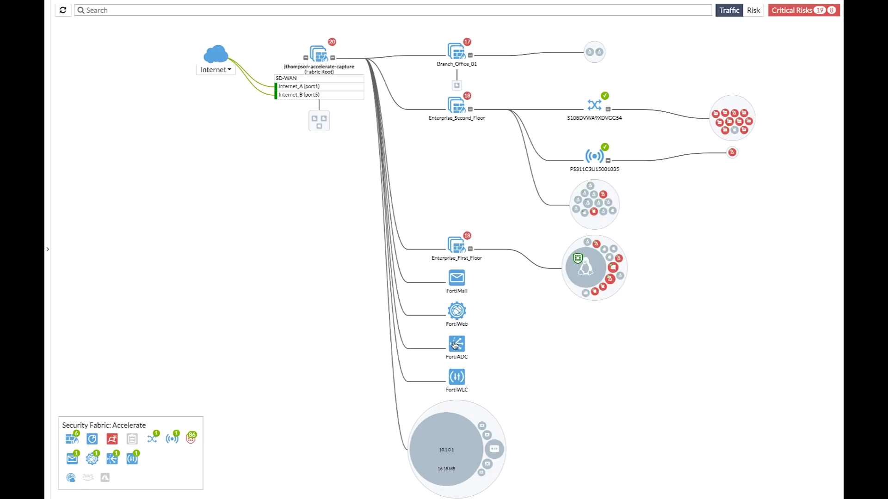
mouse_move(455, 347)
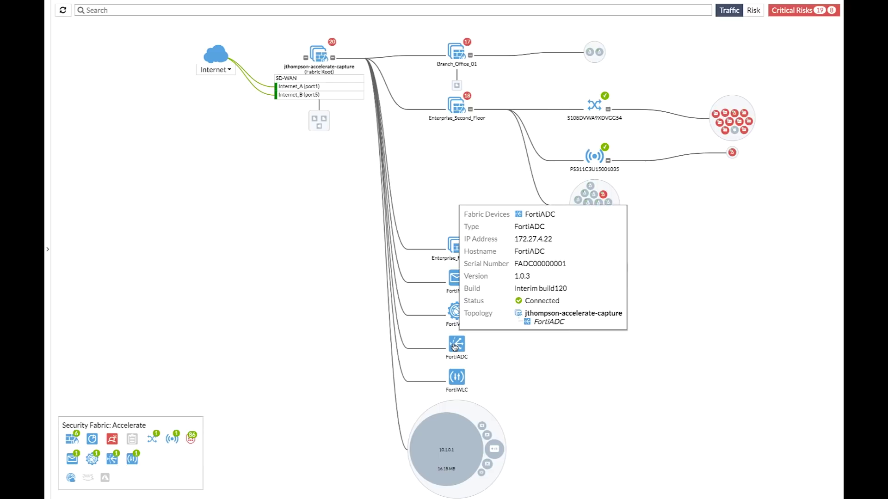
right_click(455, 347)
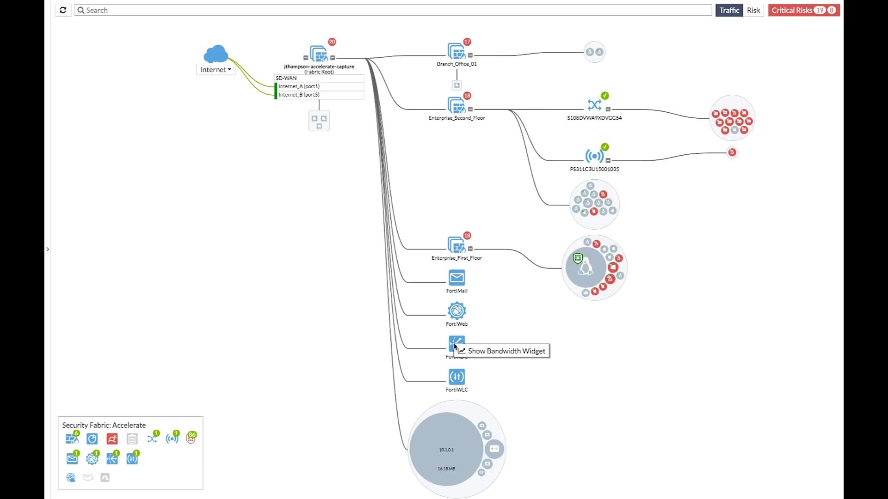
click(474, 354)
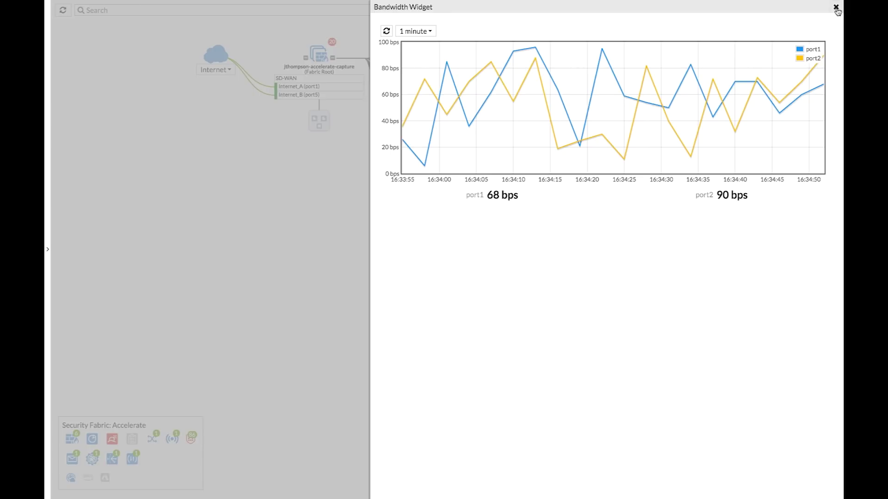
click(836, 8)
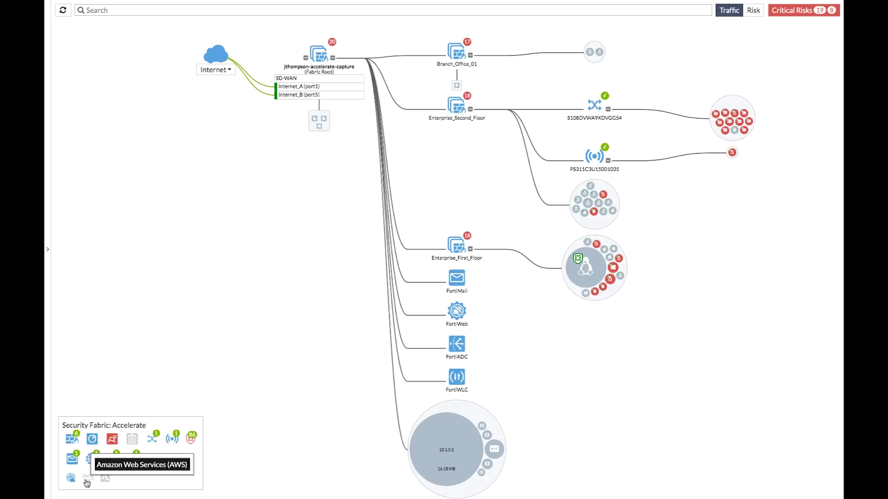
Show the AWS_FGT and AZURE_FGT cloud FortiGates on the topology and inspect their nodes
click(86, 482)
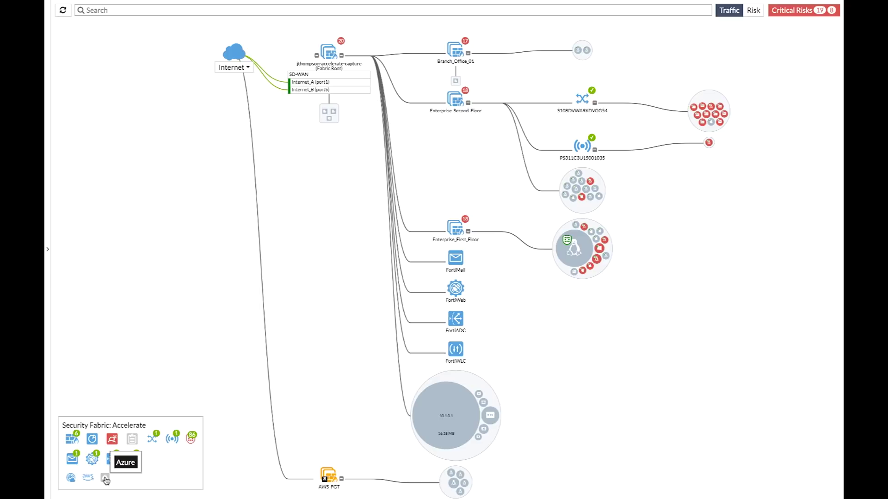
click(106, 479)
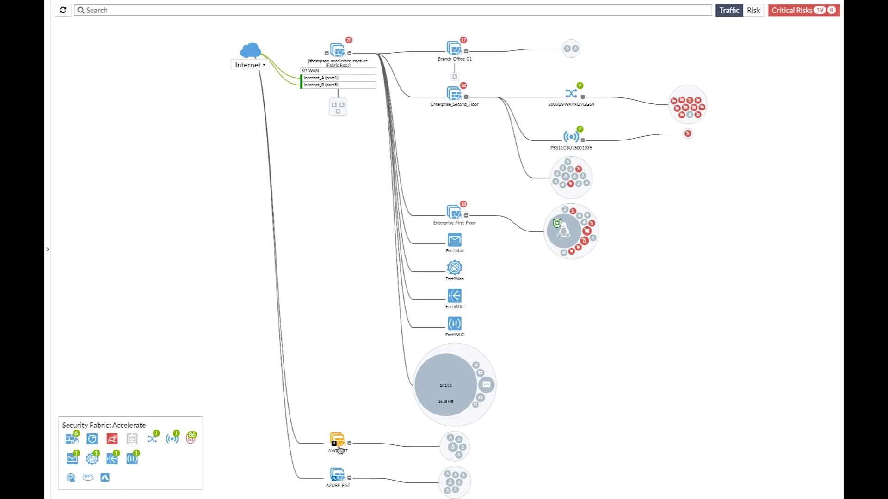
mouse_move(340, 449)
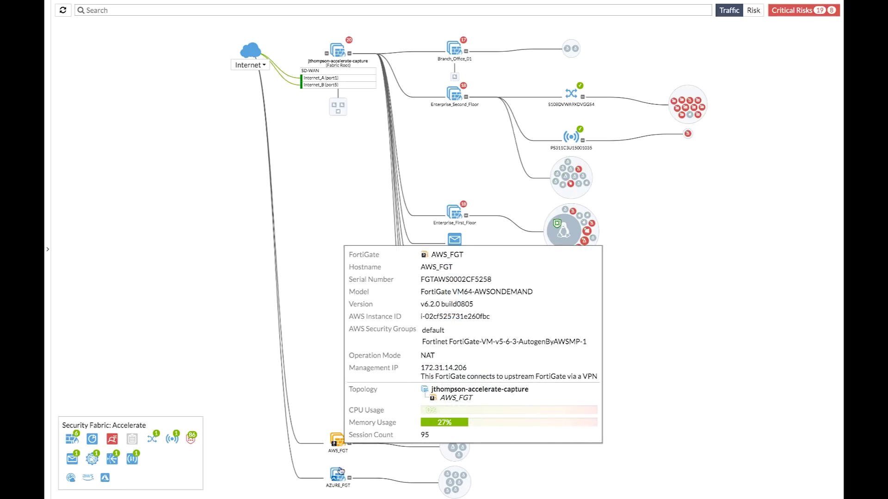
mouse_move(341, 478)
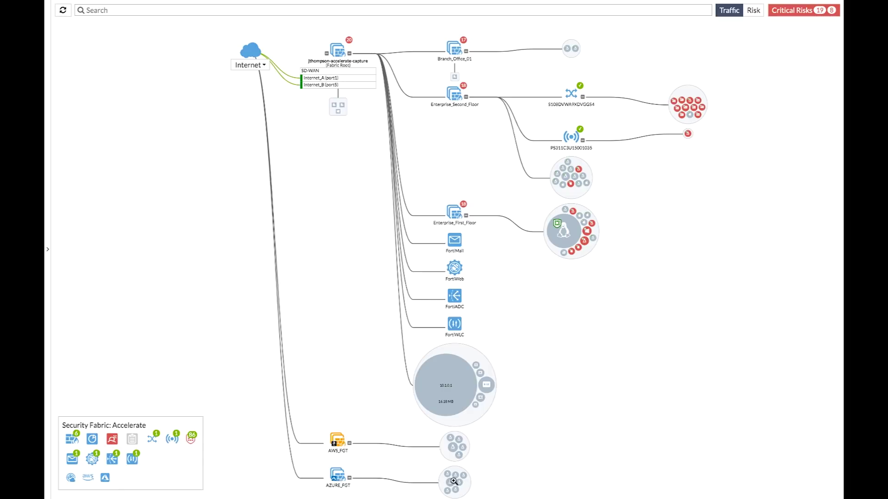
mouse_move(451, 481)
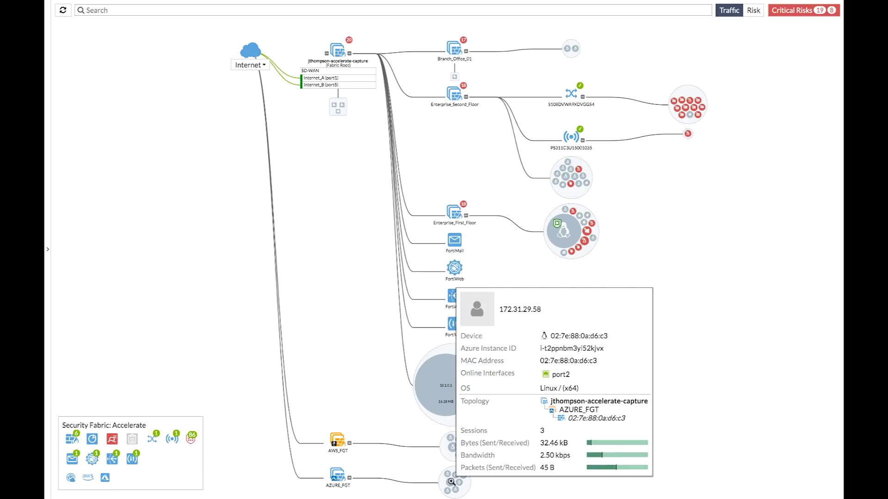
mouse_move(454, 447)
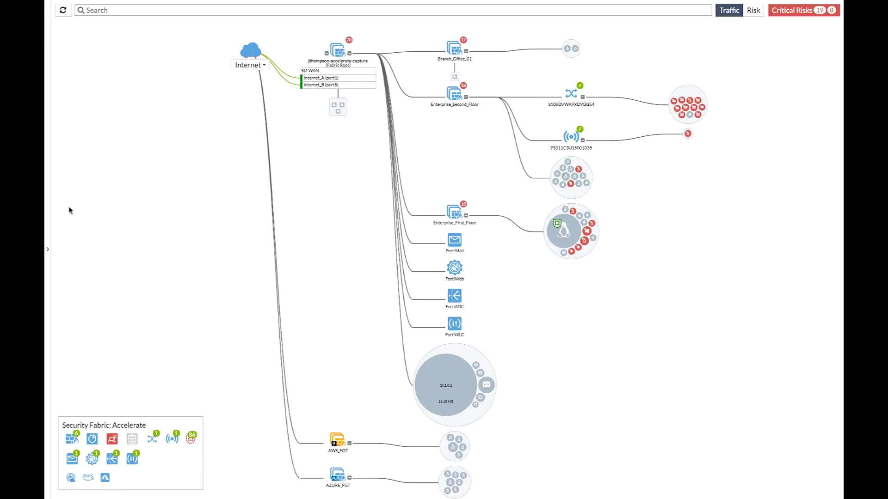
mouse_move(48, 196)
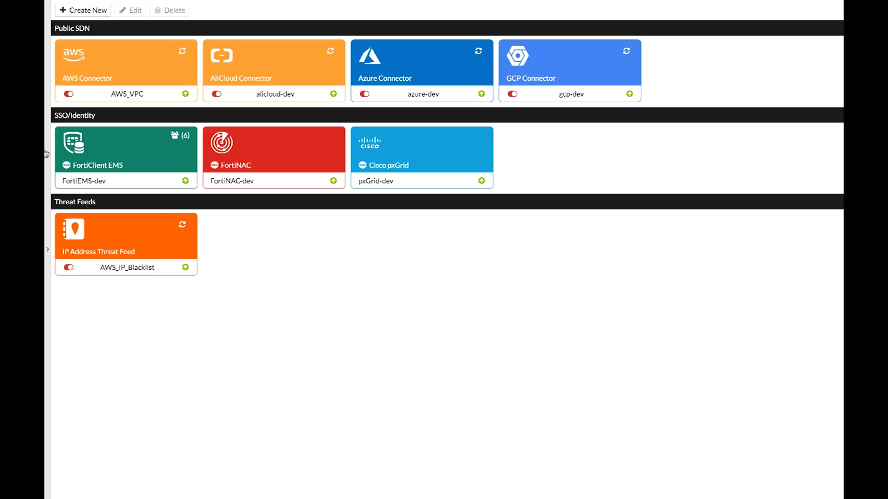
click(85, 11)
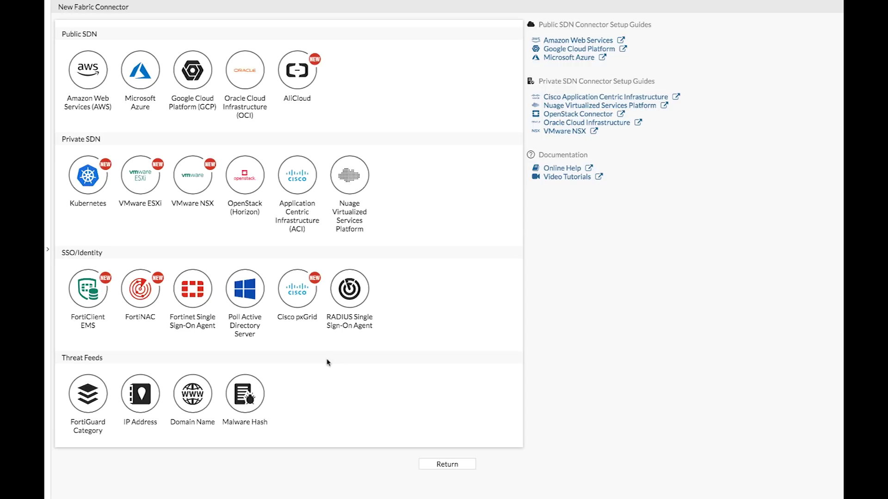
click(430, 462)
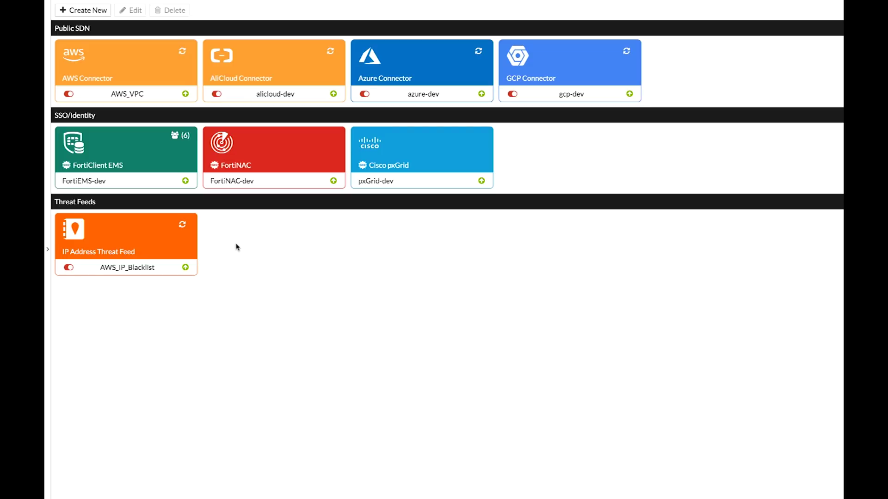
mouse_move(171, 94)
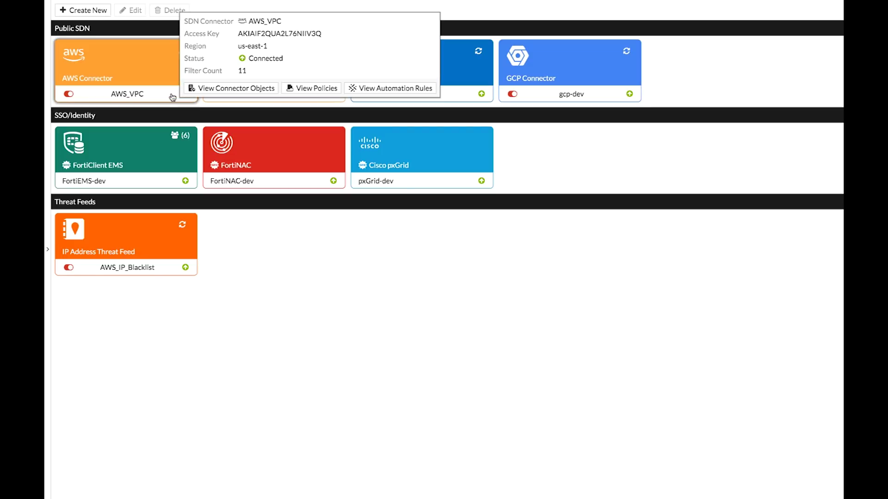
click(261, 89)
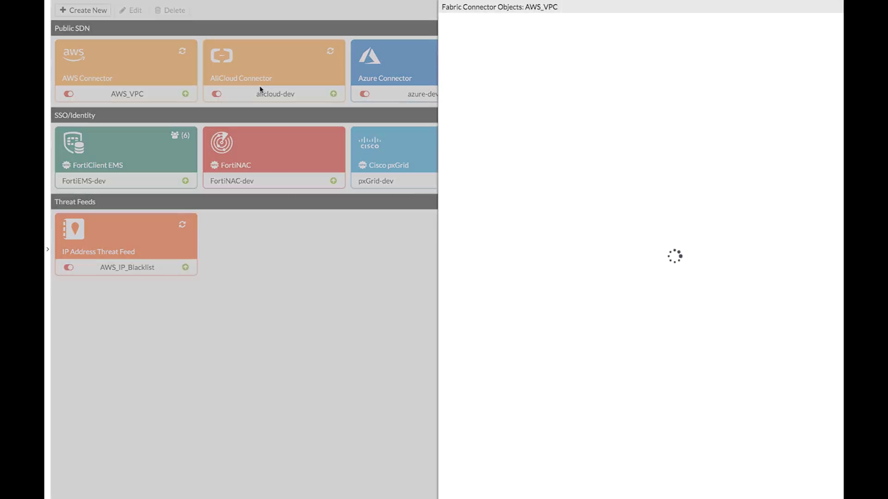
click(757, 26)
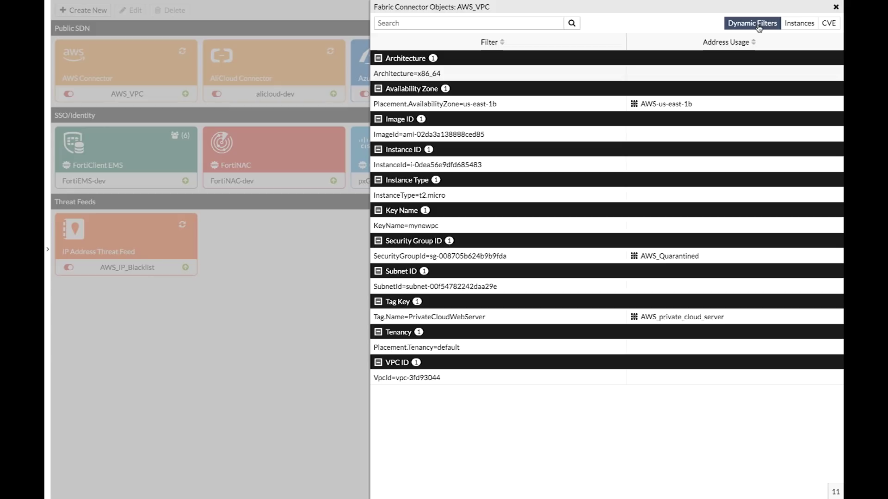
mouse_move(686, 105)
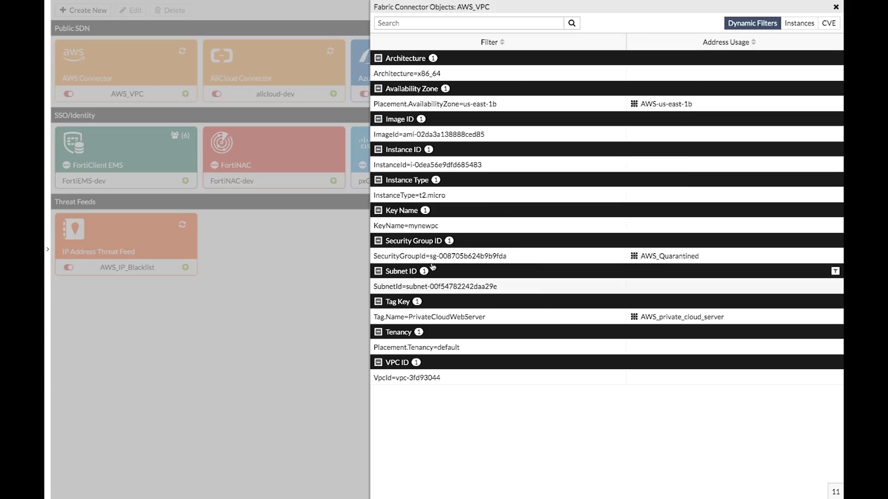
click(805, 23)
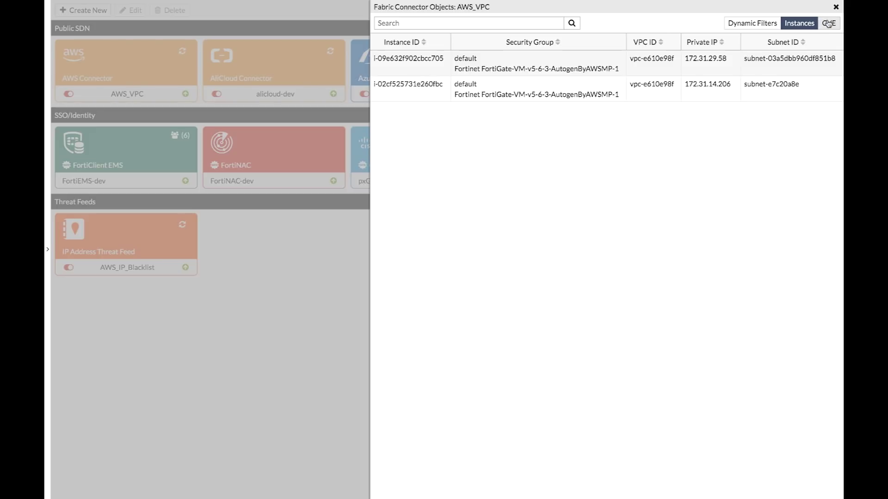
click(829, 25)
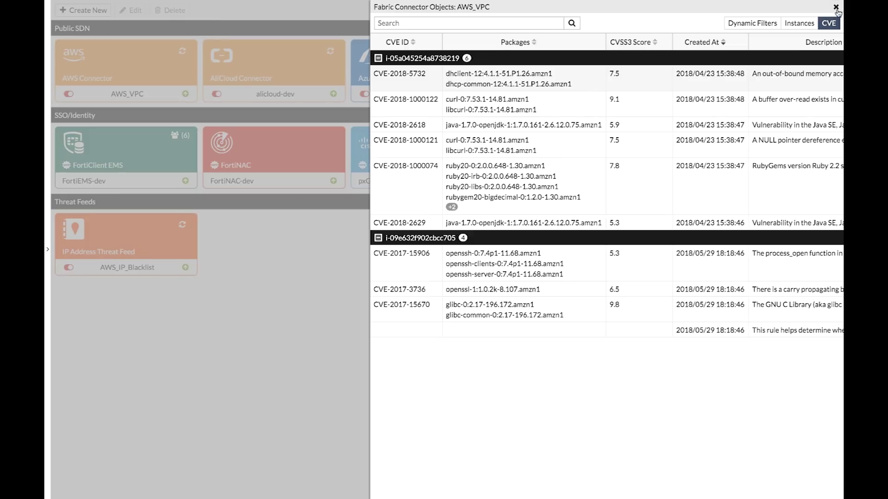
click(836, 7)
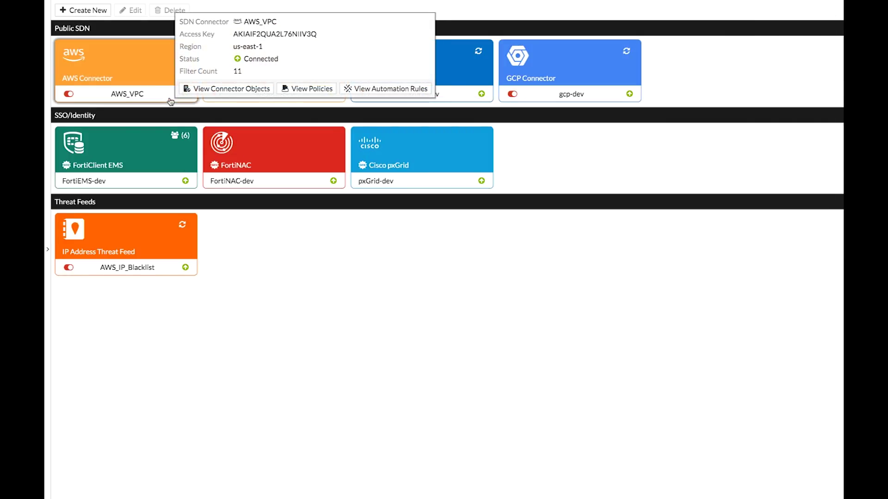
click(305, 88)
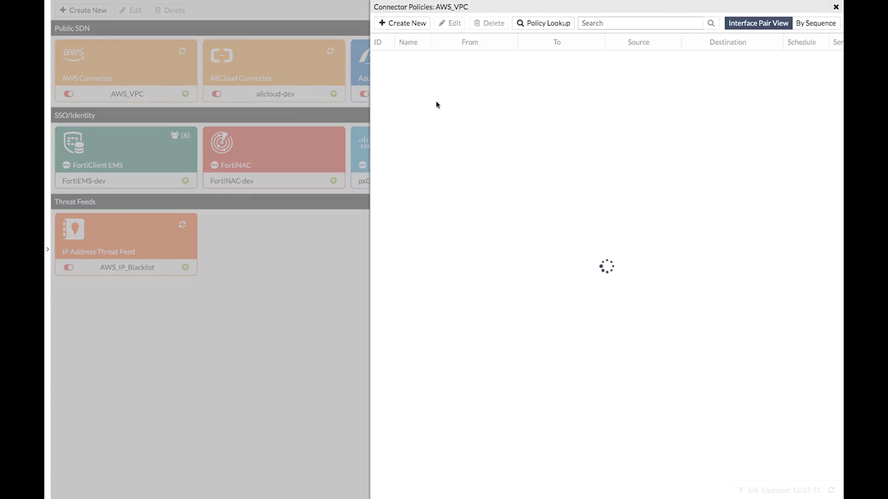
mouse_move(525, 76)
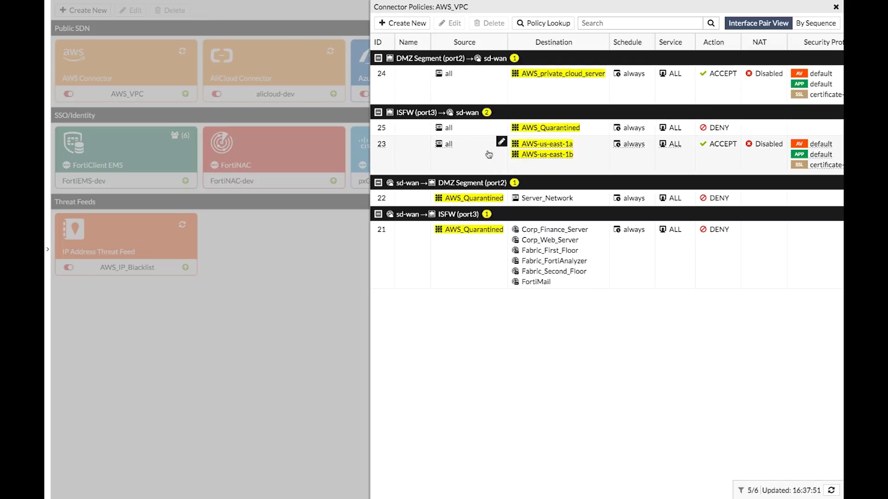
mouse_move(471, 199)
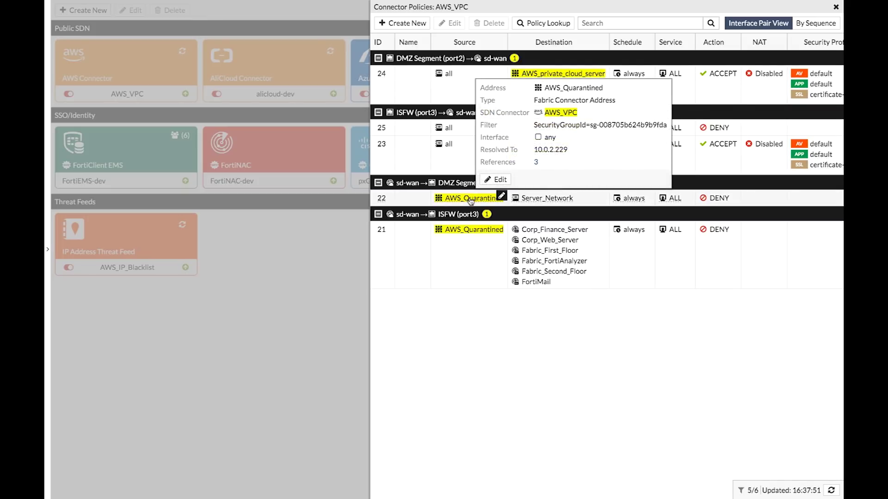
mouse_move(820, 147)
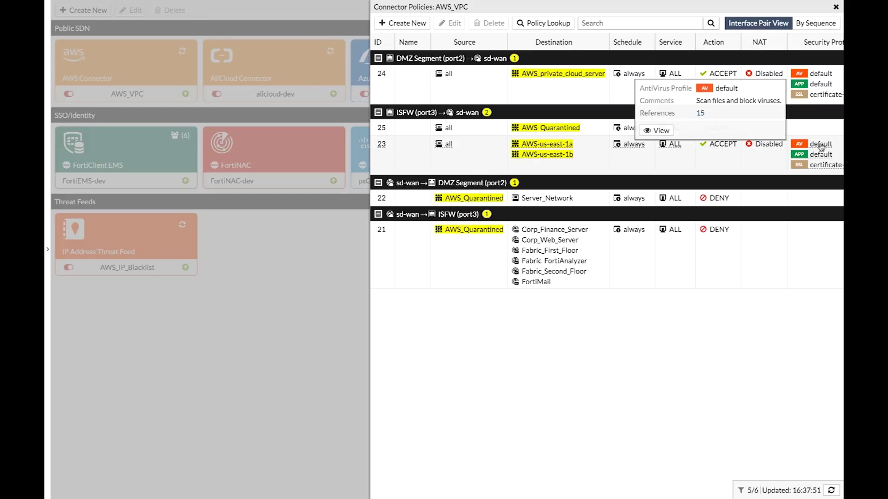
click(836, 7)
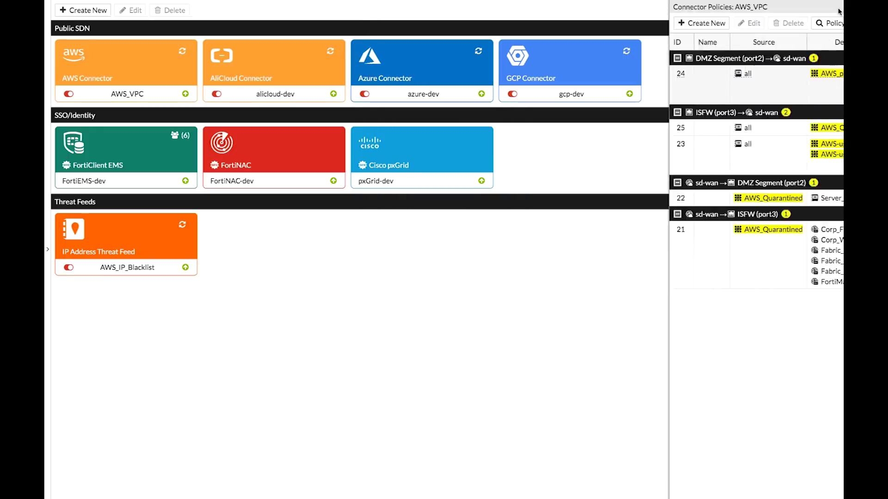
mouse_move(139, 71)
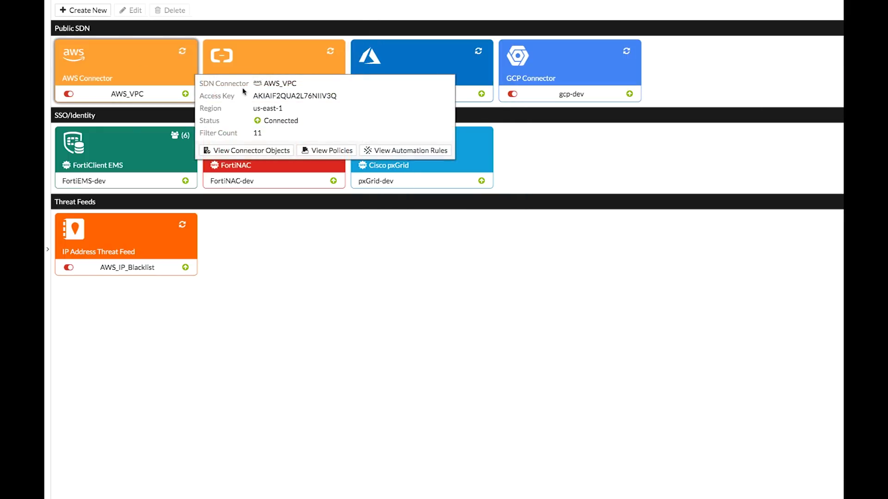
click(427, 152)
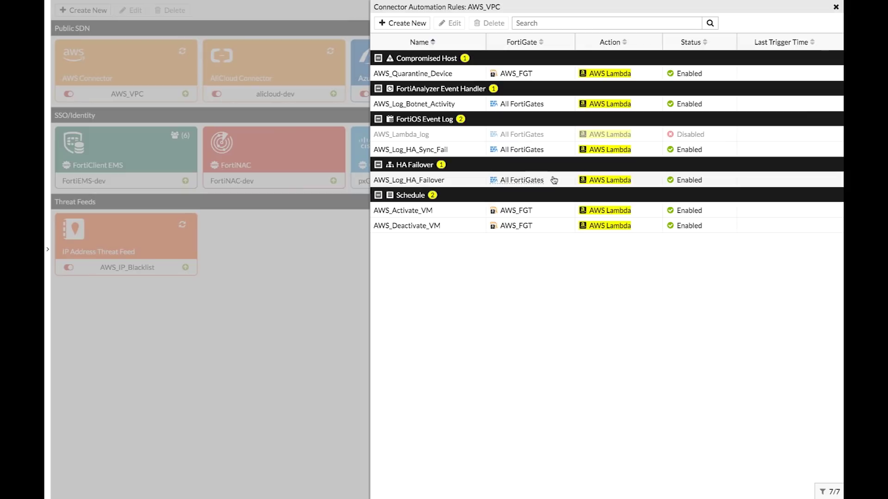
Select the AWS_Log_HA_Failover rule and create a new stitch triggered by FortiAnalyzer Event Handler
click(554, 180)
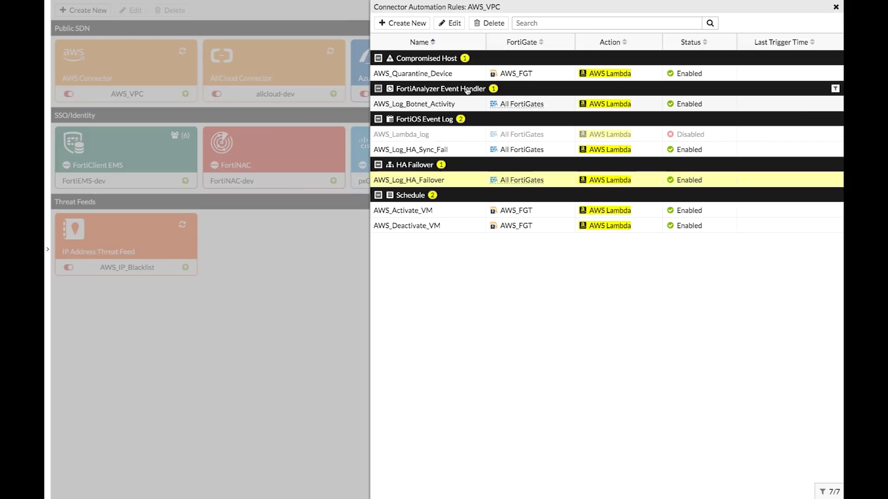
click(412, 25)
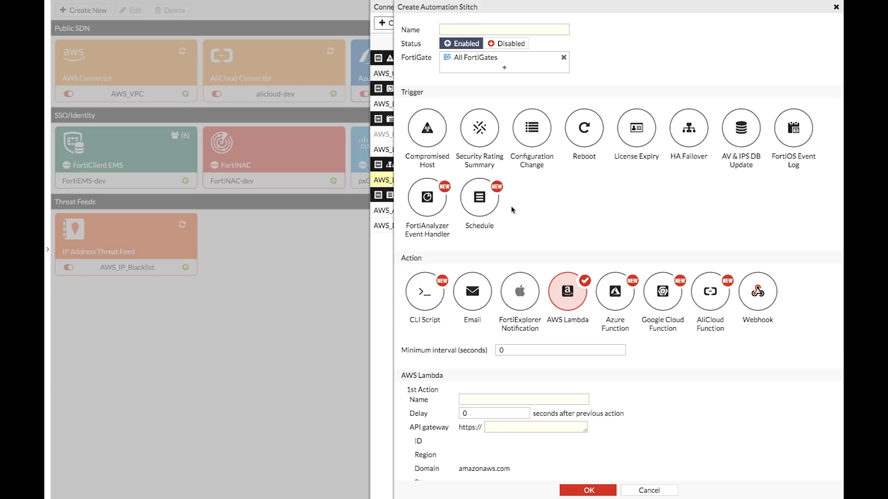
click(443, 197)
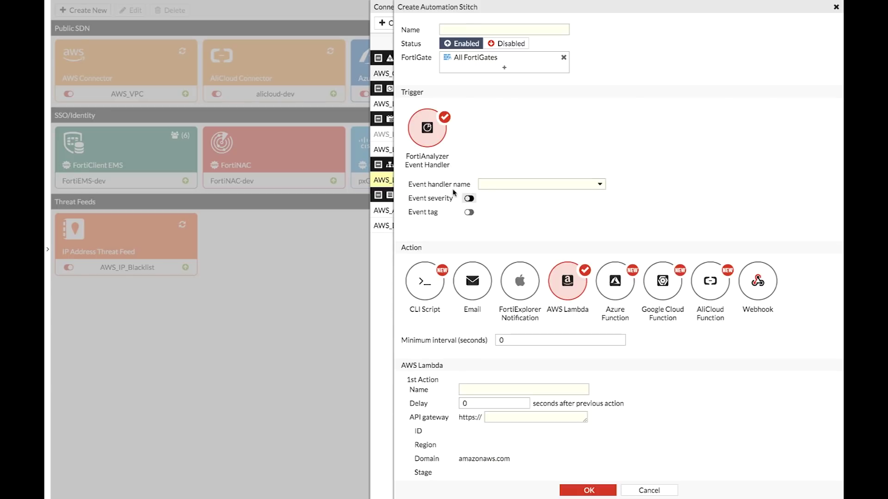
click(488, 184)
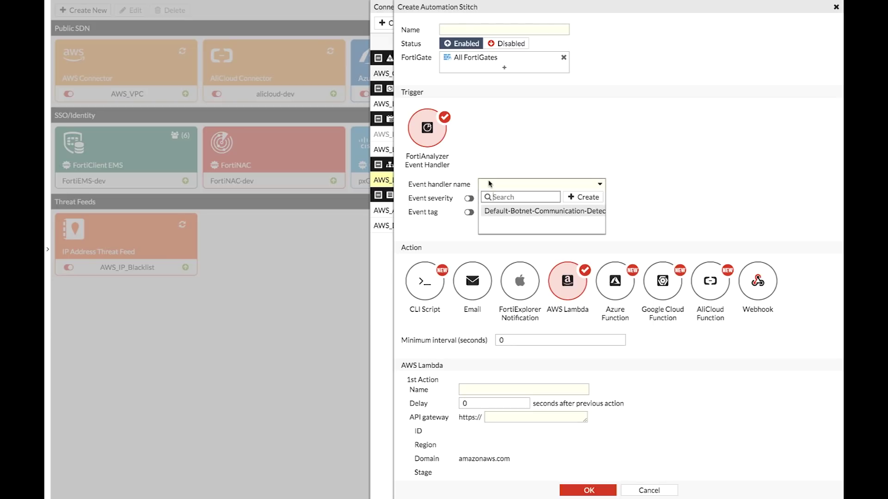
click(495, 212)
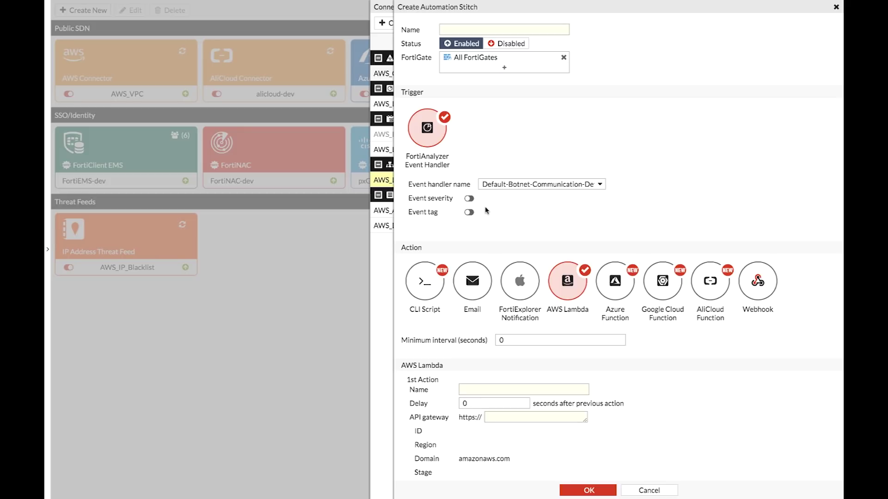
click(471, 198)
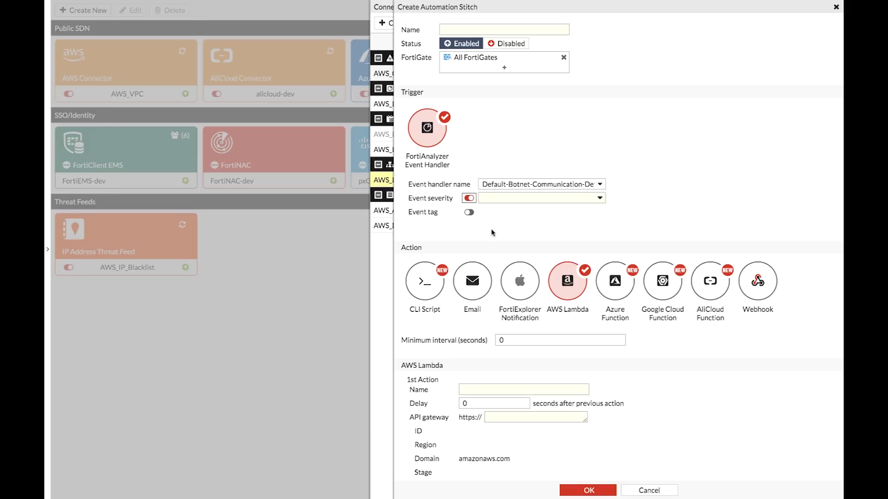
click(433, 115)
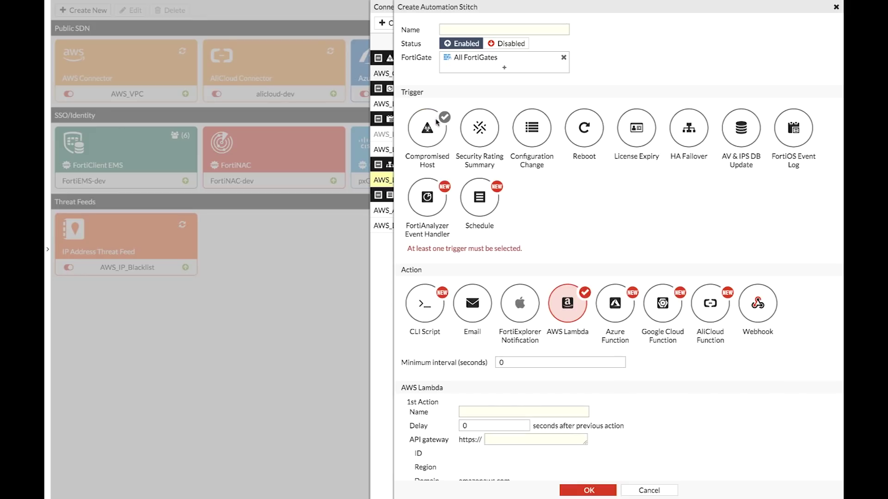
Trigger the stitch on Compromised Host with Azure Function, Google Cloud Function and FortiClient EMS quarantine actions
click(437, 139)
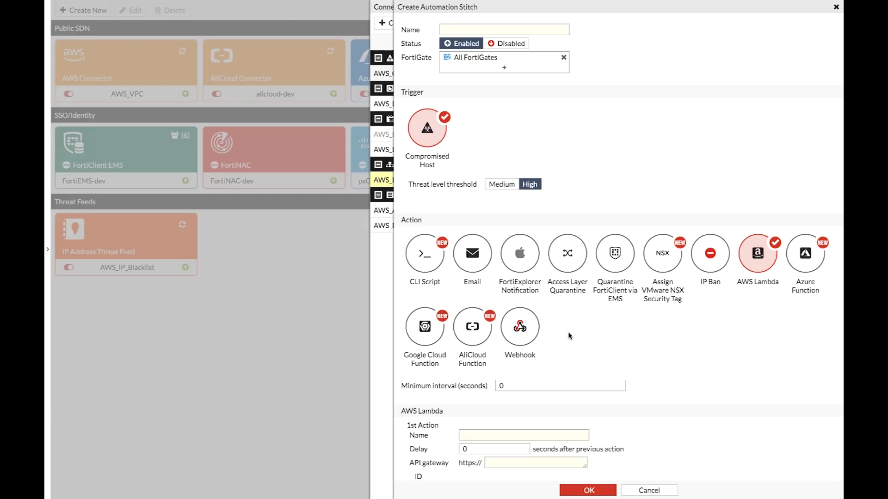
click(802, 264)
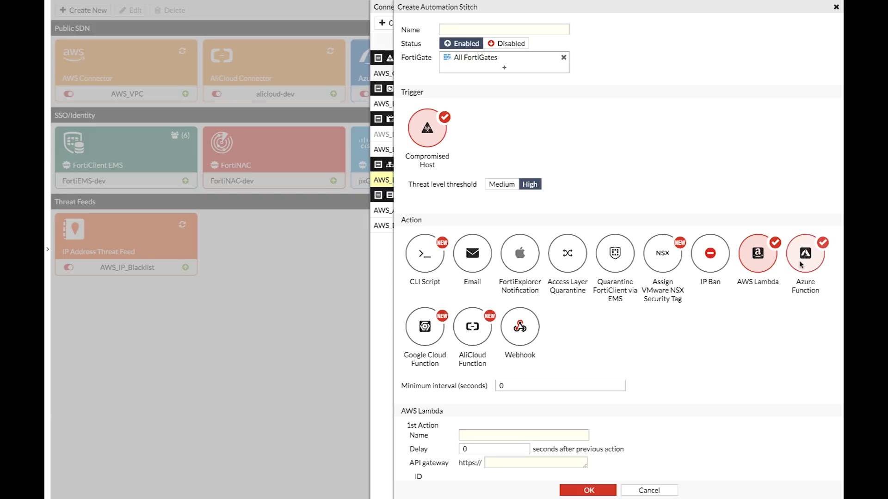
click(435, 324)
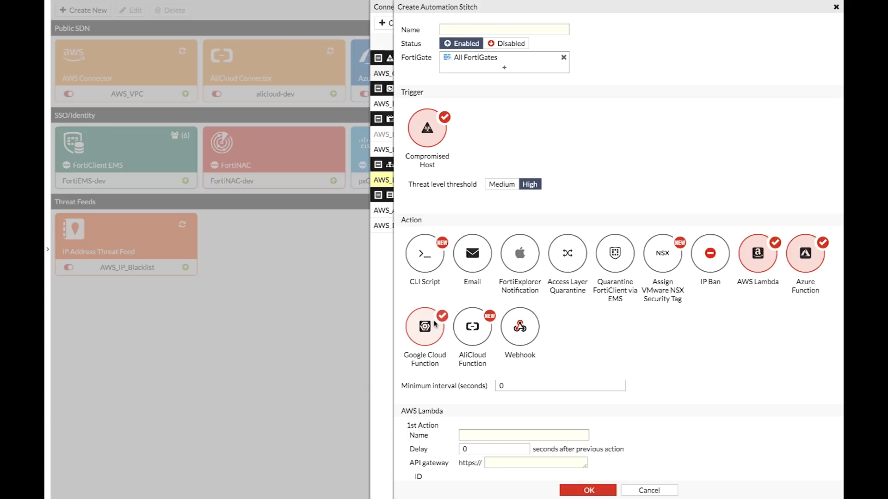
click(614, 262)
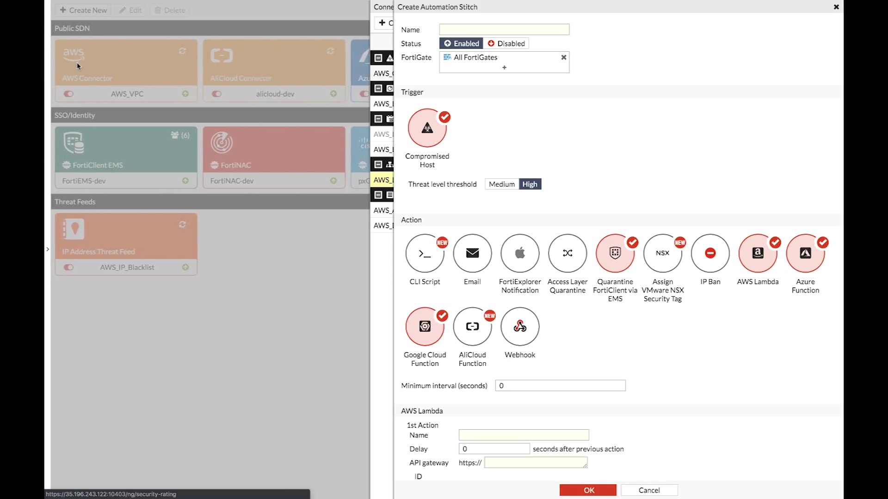
click(78, 66)
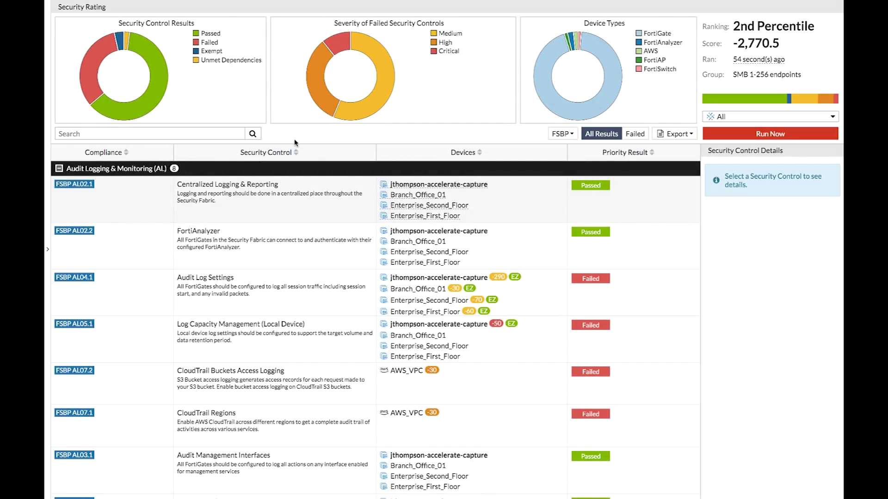
Inspect Centralized Logging & Reporting, FortiAnalyzer, Audit Log Settings, then Log Capacity Management (Local Device)
click(305, 208)
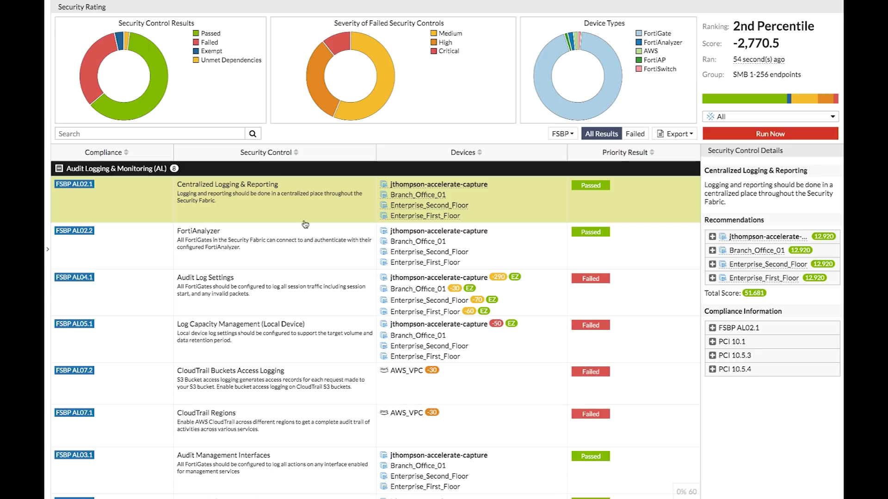
click(303, 251)
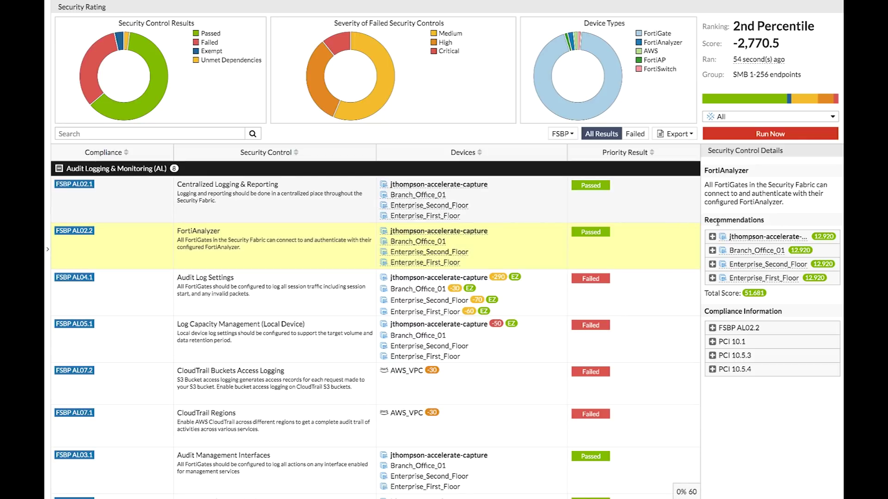
click(713, 237)
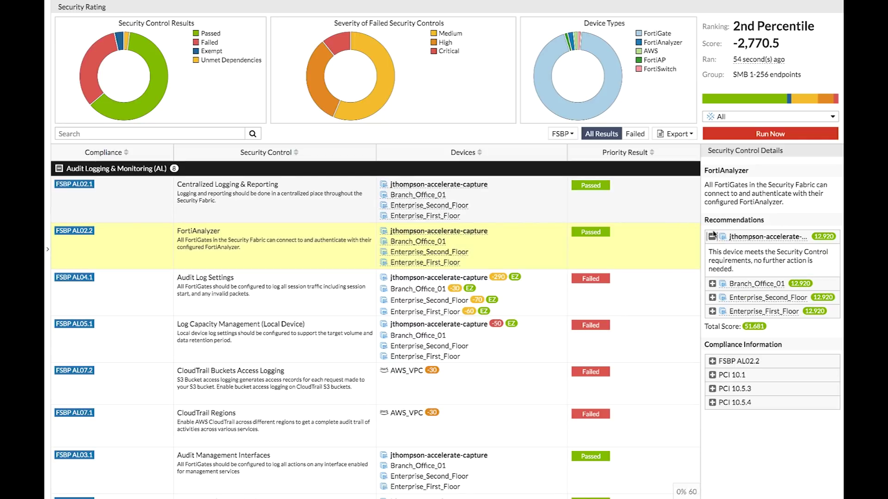
click(660, 284)
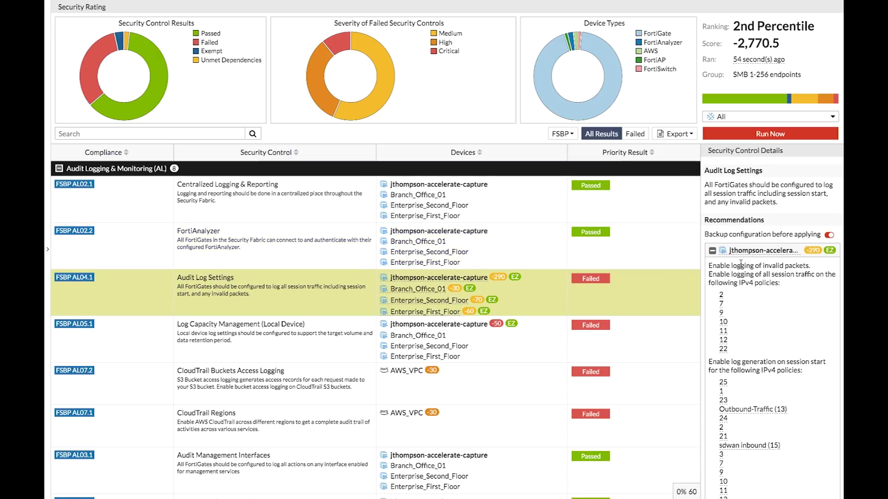
scroll(741, 264, down, 3)
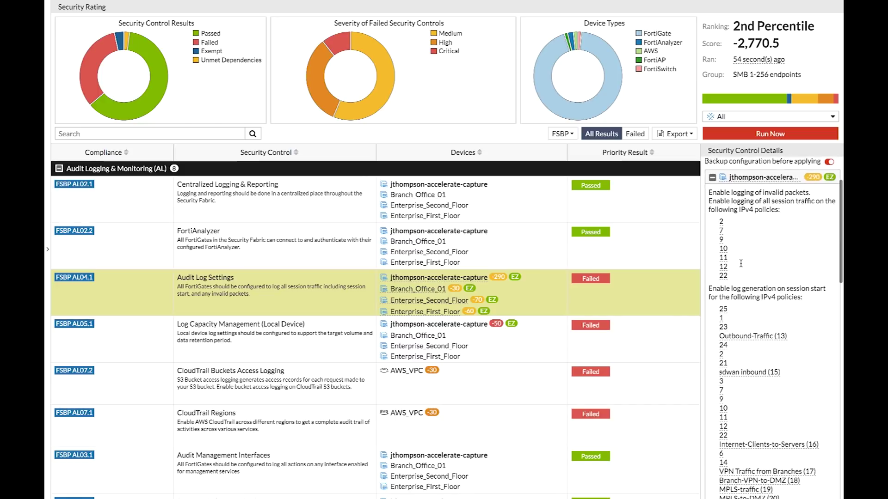
scroll(741, 263, down, 3)
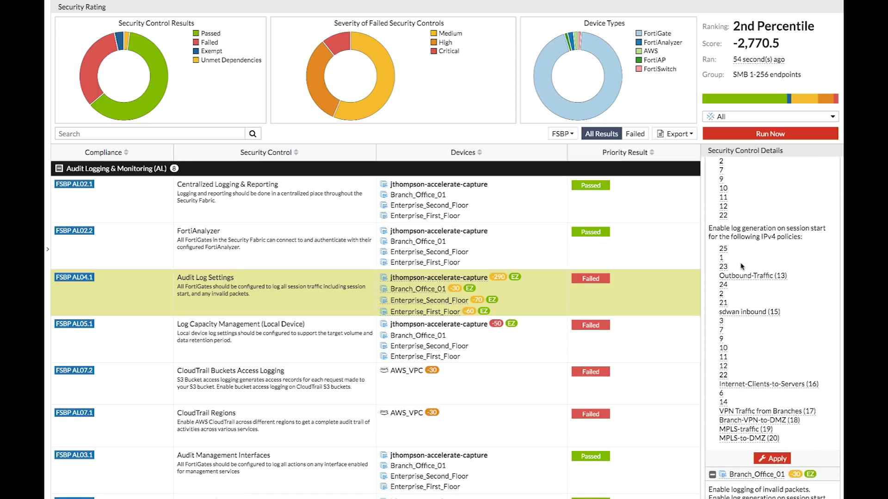
click(632, 333)
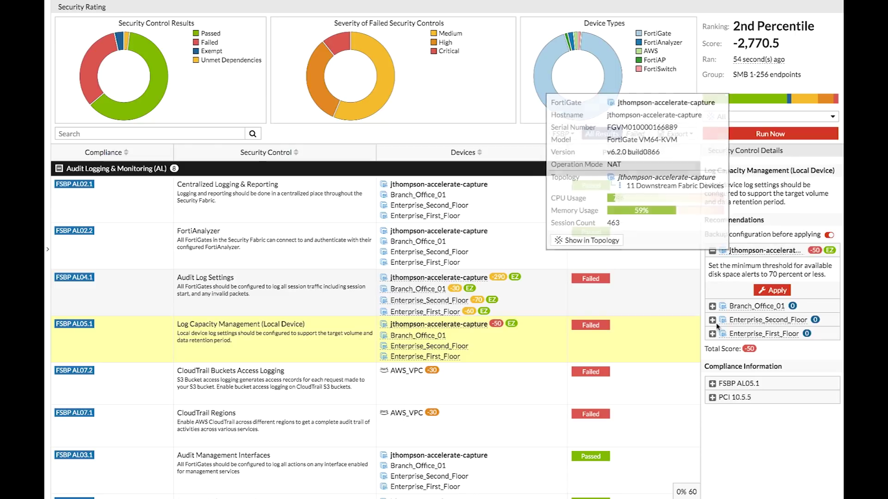
Read the FSBP AL05.1 description and why Enterprise_First_Floor and Enterprise_Second_Floor are exempt
click(713, 383)
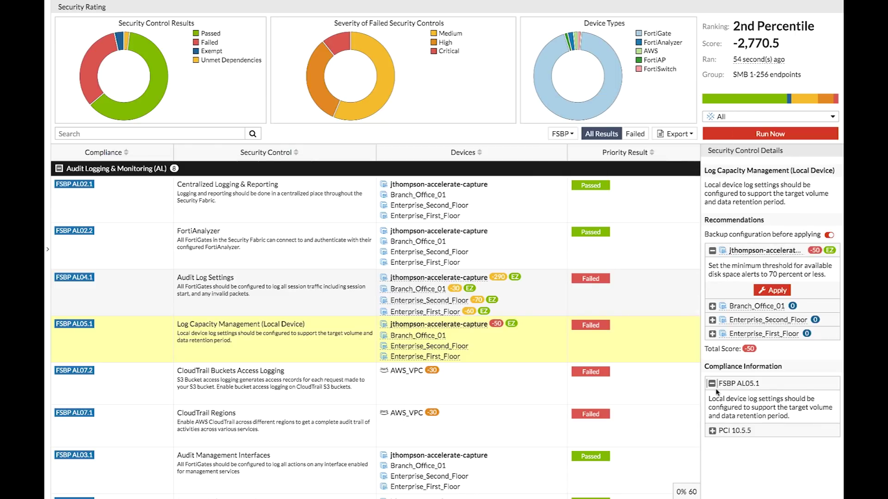
click(712, 334)
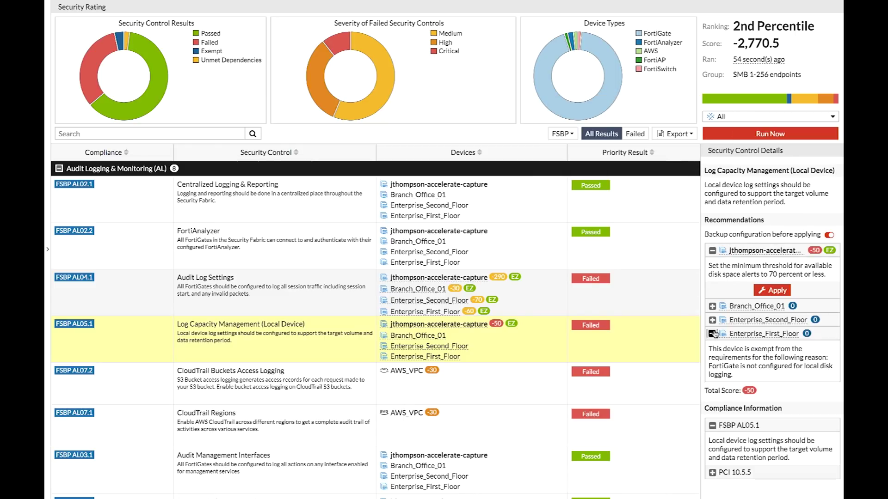
click(712, 320)
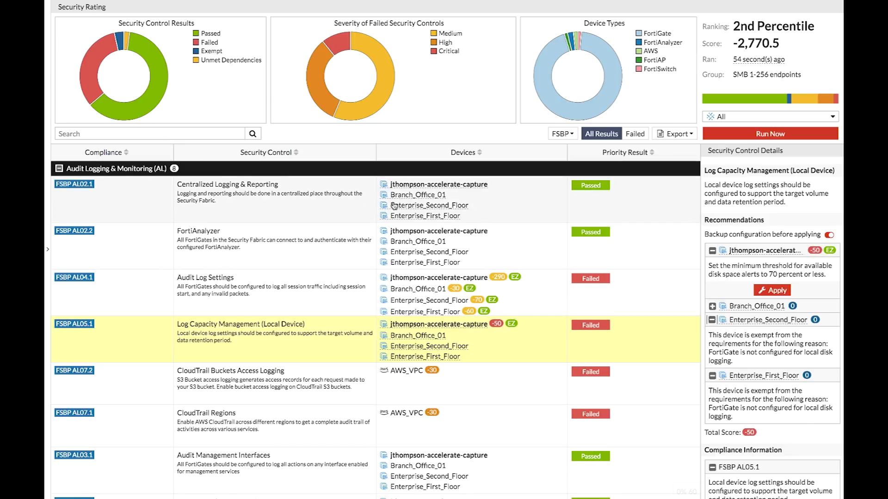
Apply the recommended disk-space alert fix and dismiss the download and success notices
mouse_move(91, 187)
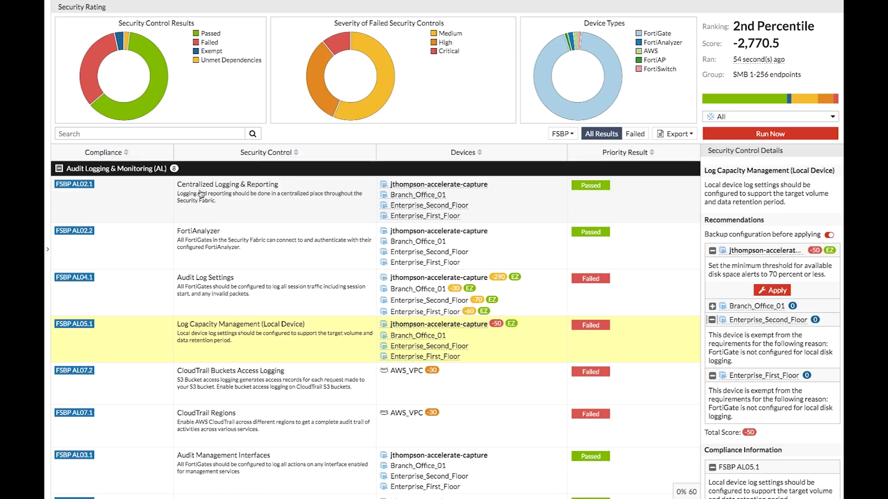
scroll(763, 264, down, 1)
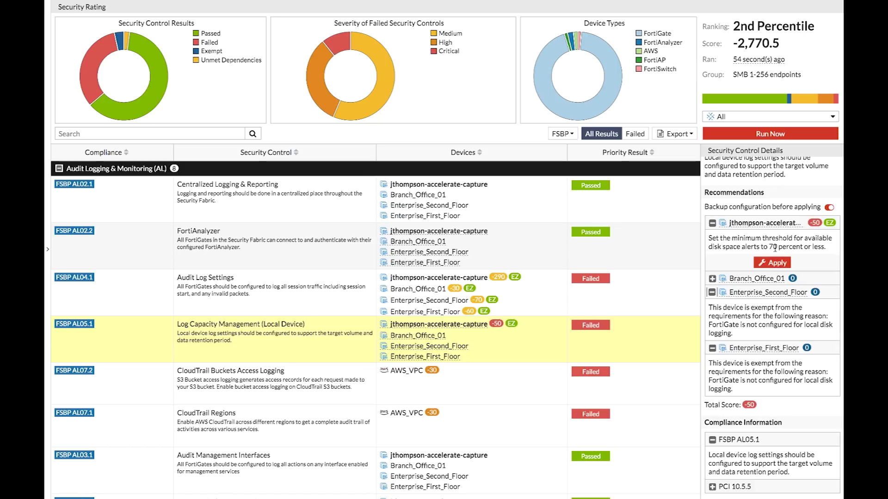
click(770, 263)
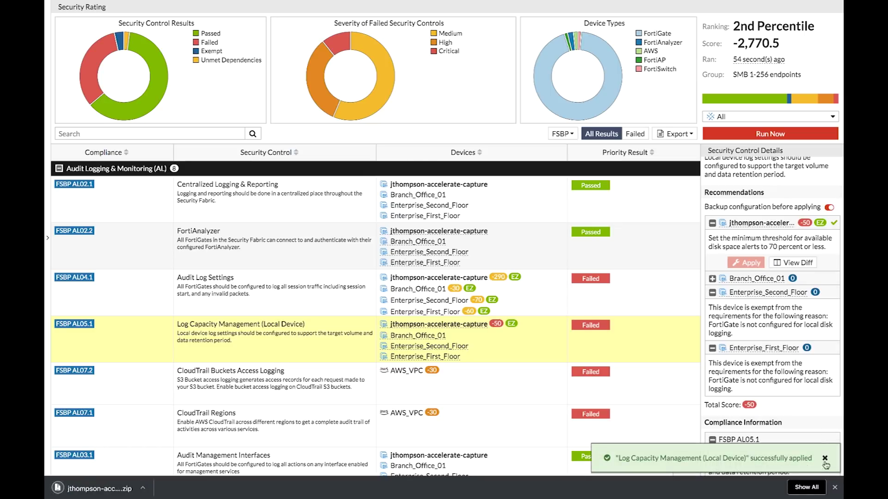
click(835, 487)
click(826, 483)
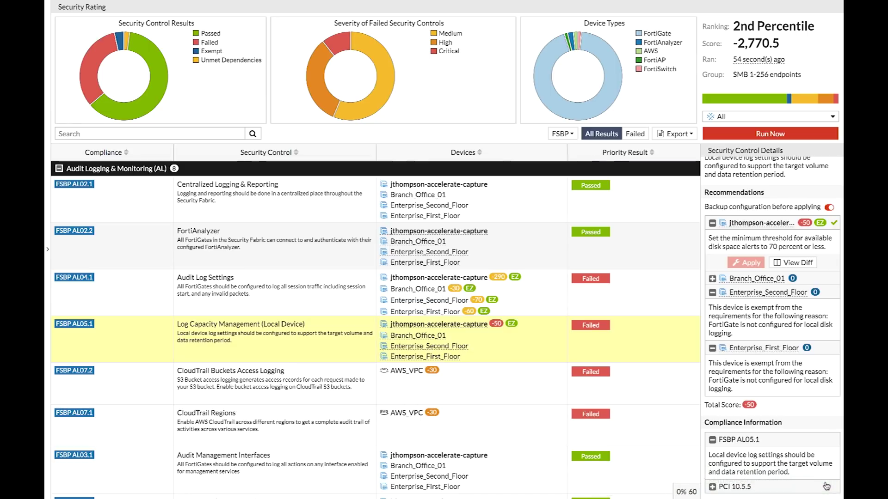
mouse_move(834, 224)
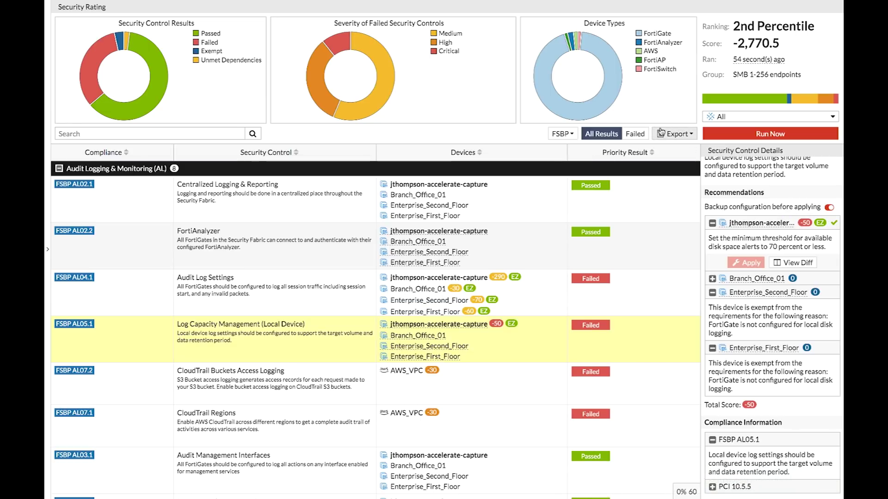
click(451, 51)
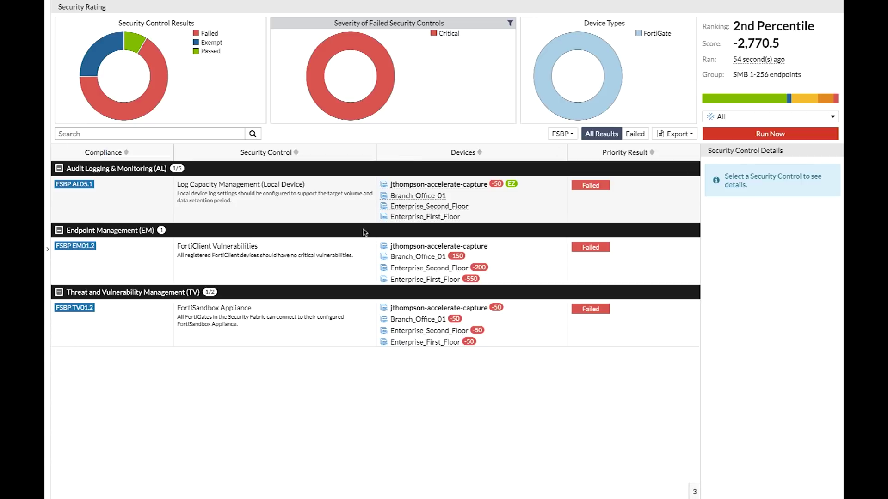
click(355, 268)
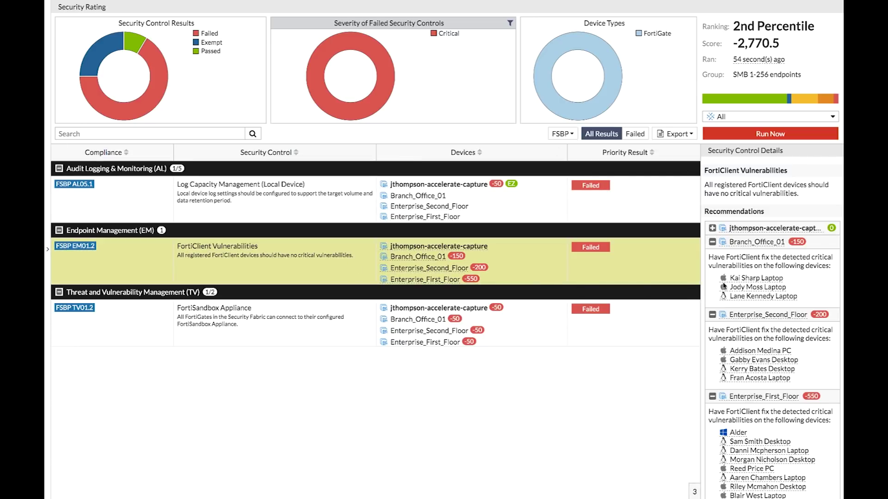
mouse_move(746, 277)
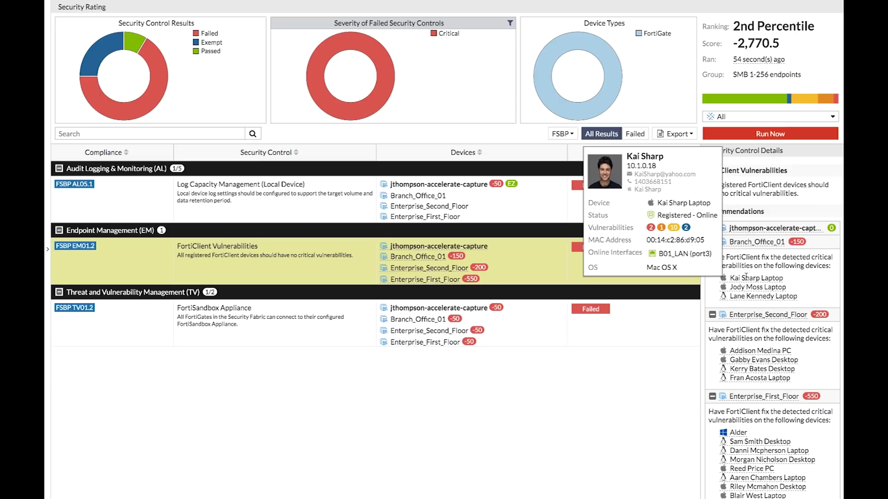
click(511, 23)
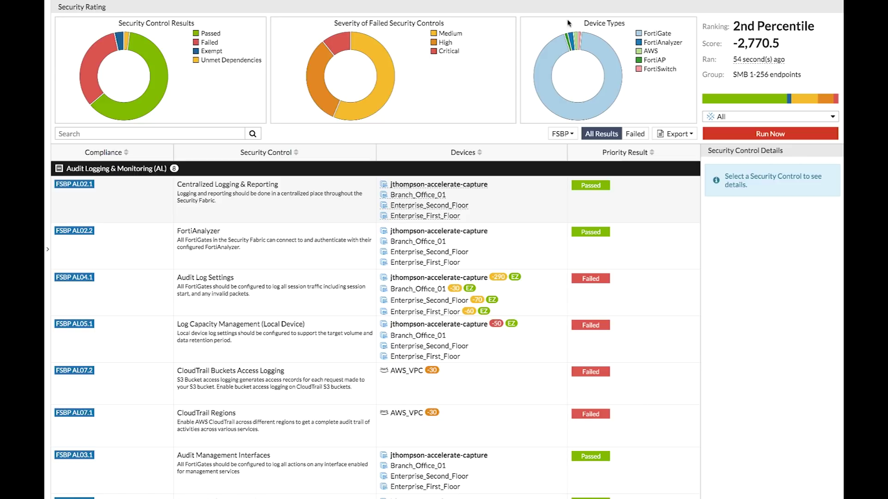
mouse_move(653, 35)
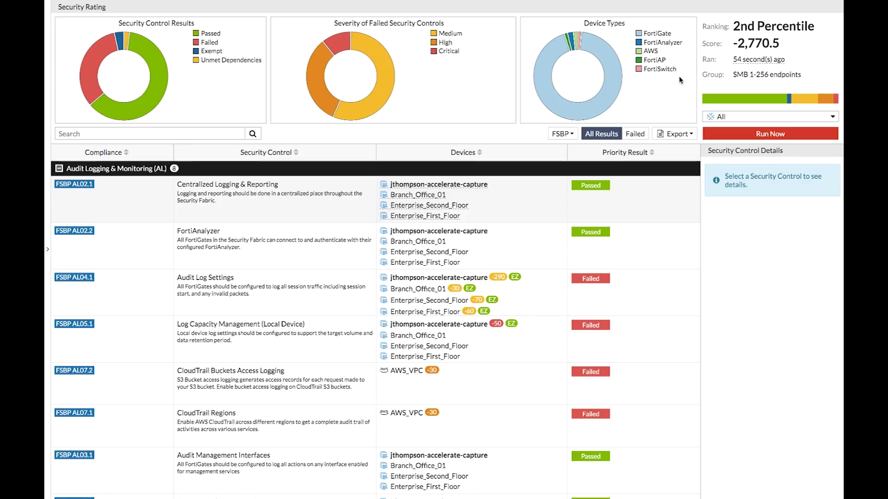
click(680, 46)
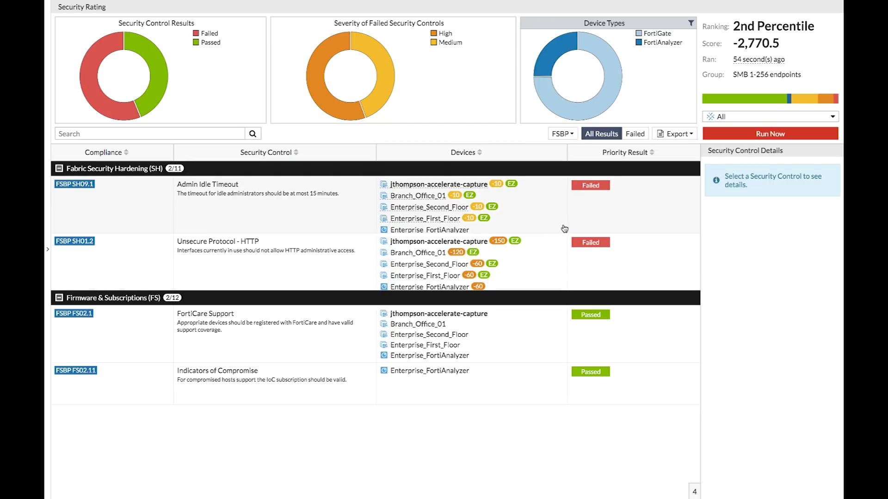
click(693, 24)
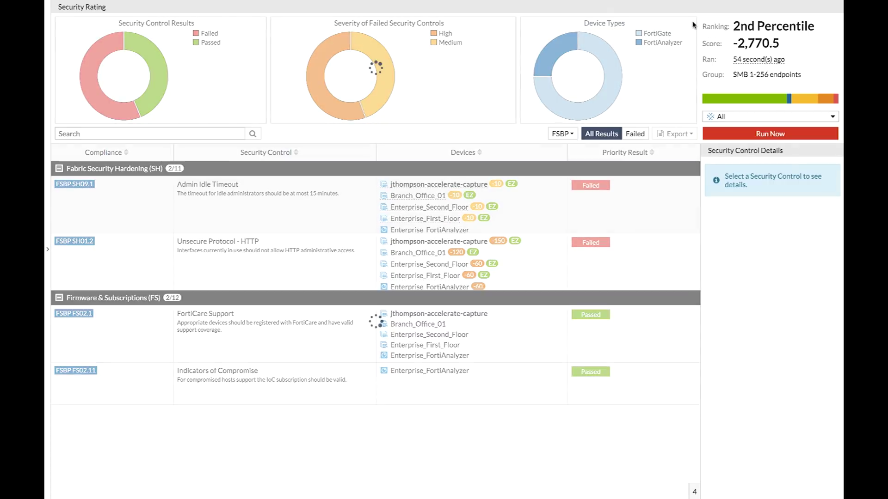
click(651, 51)
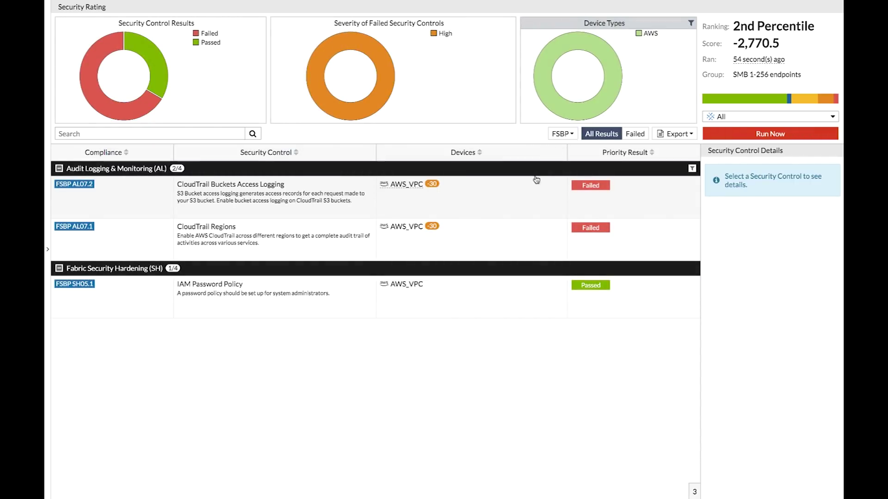
click(528, 192)
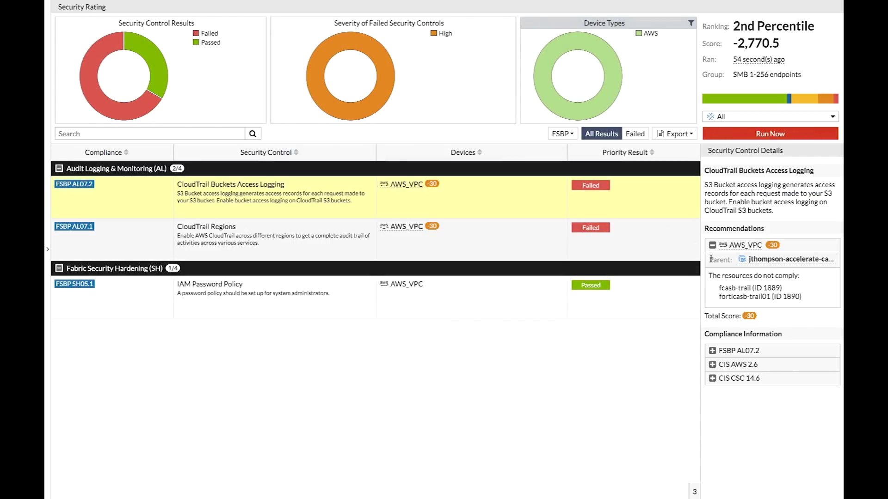
click(712, 351)
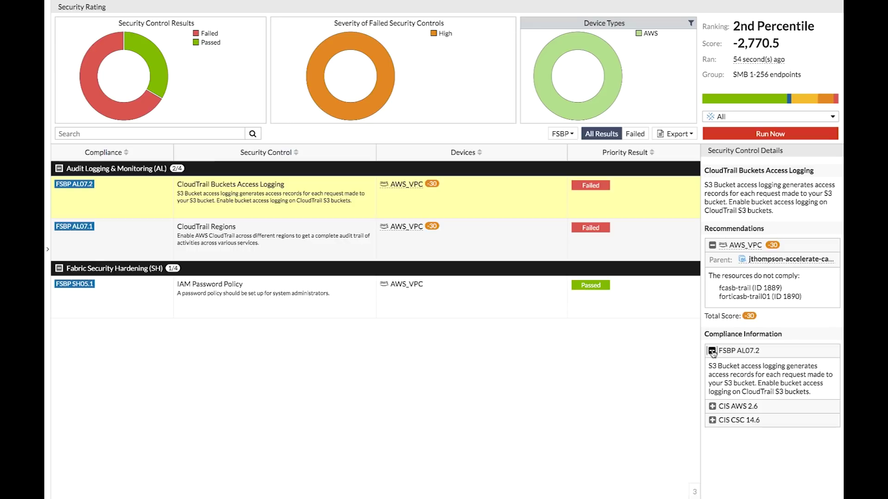
click(712, 406)
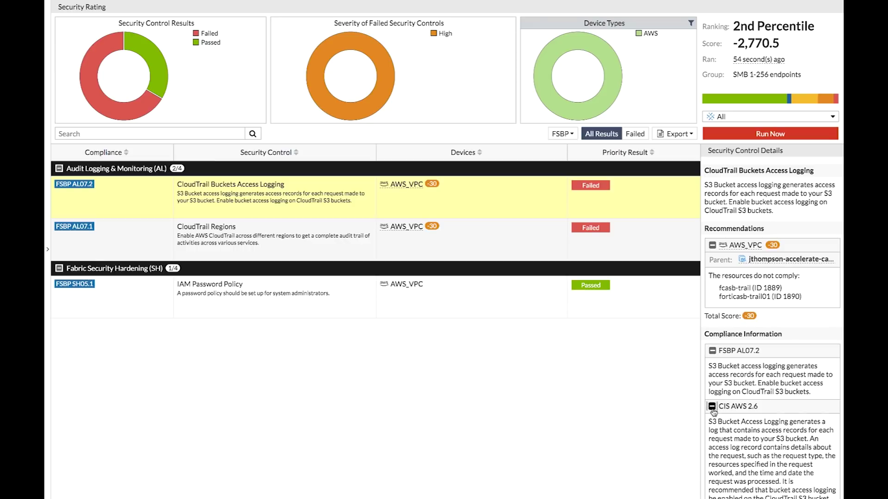
scroll(713, 411, down, 1)
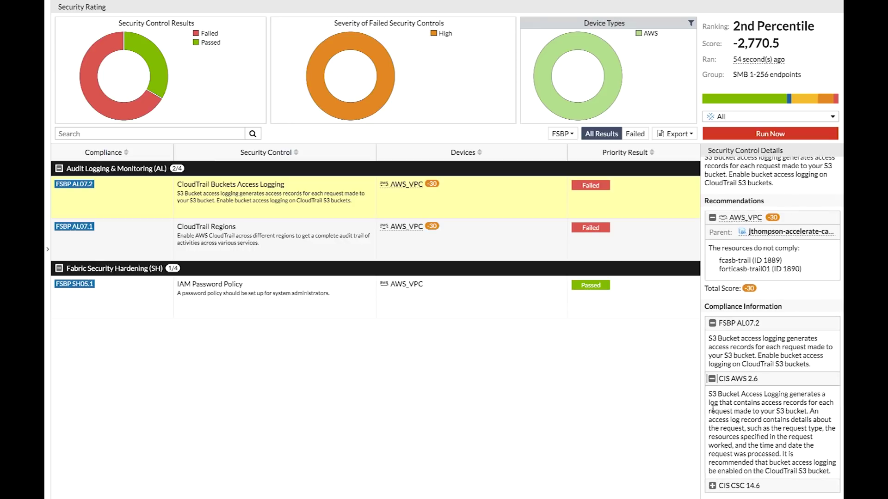
click(691, 23)
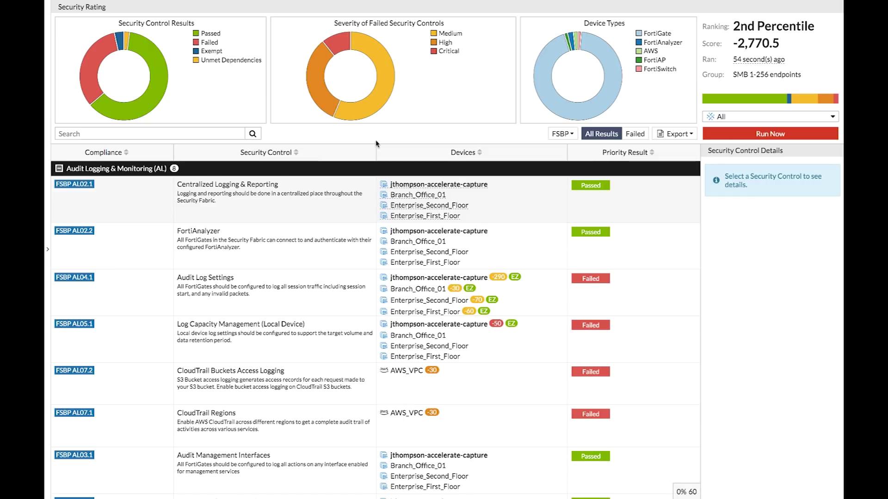
View Centralized Logging & Reporting details and switch the results to PCI DSS requirements
click(506, 196)
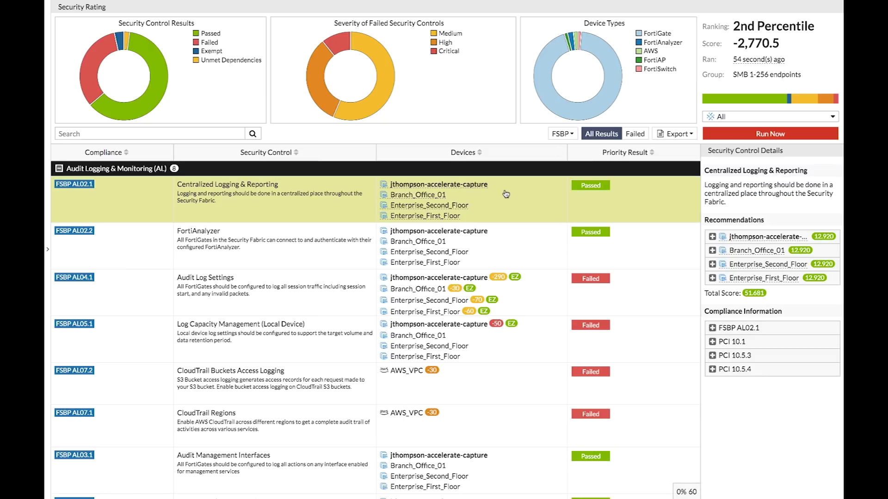
click(569, 139)
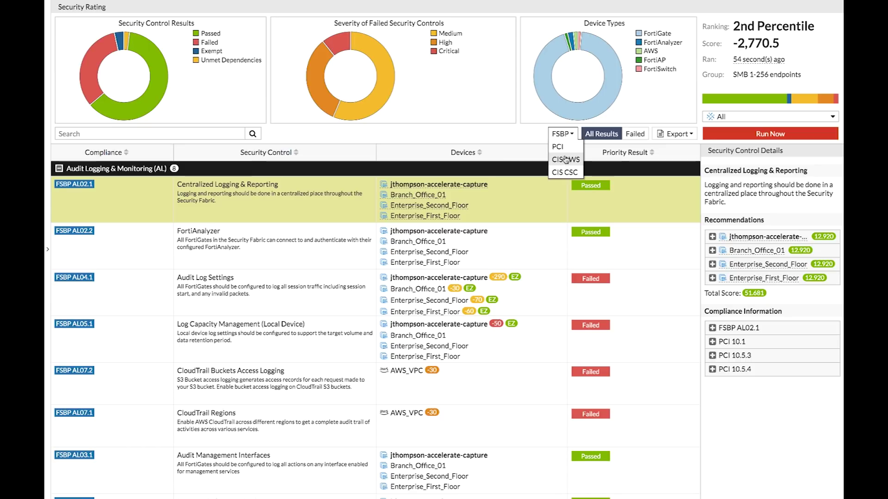
click(560, 147)
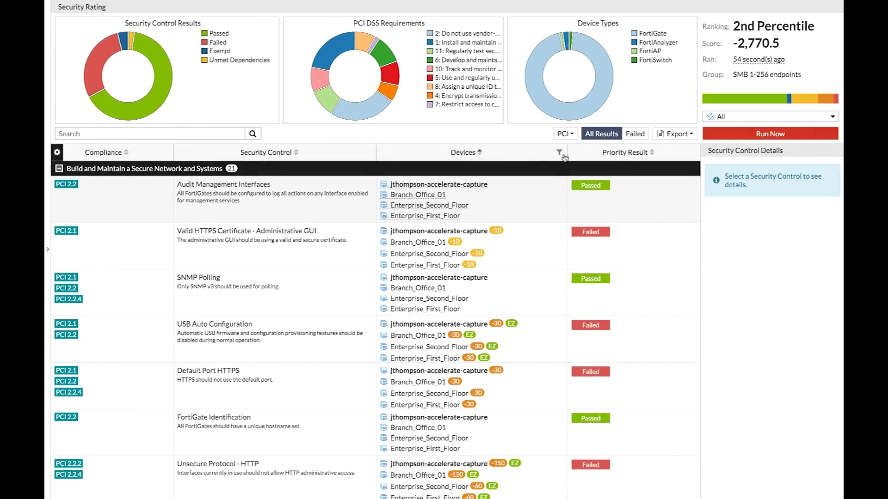
scroll(550, 202, down, 2)
scroll(550, 202, down, 1)
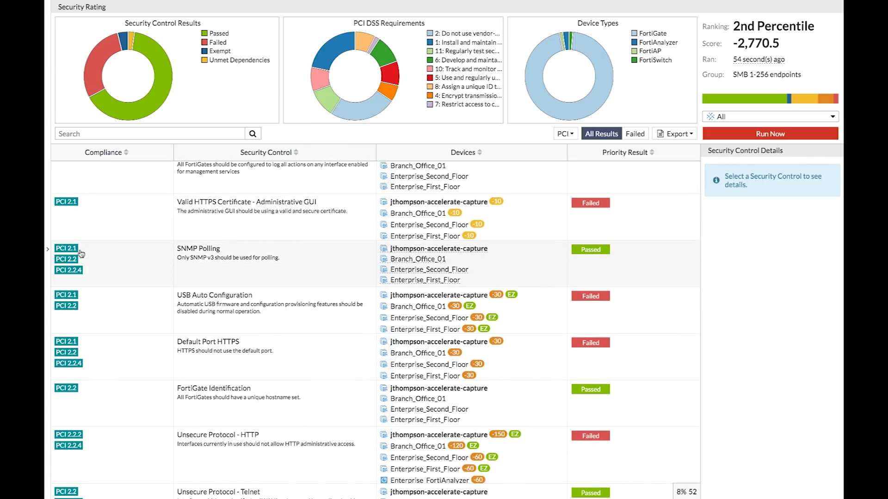
Scroll through the PCI DSS requirements and open the root FortiGate in the fabric topology
mouse_move(76, 250)
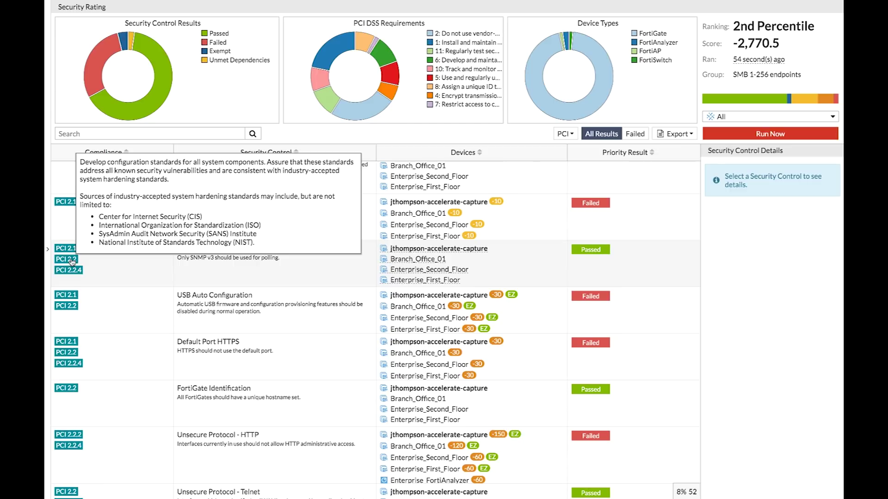
scroll(72, 262, down, 10)
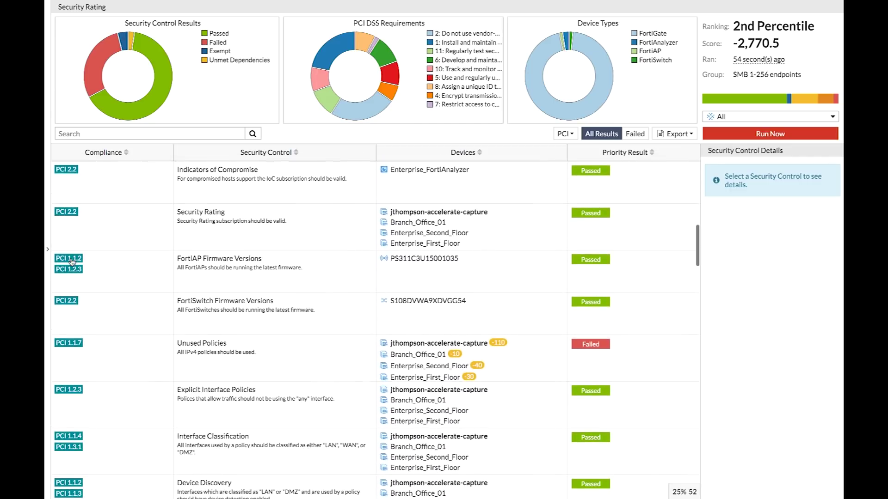
scroll(72, 262, down, 8)
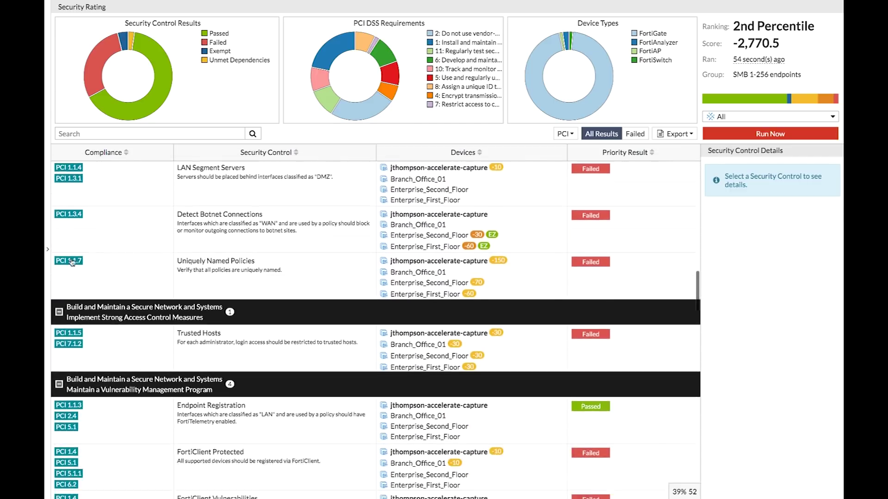
scroll(72, 262, down, 1)
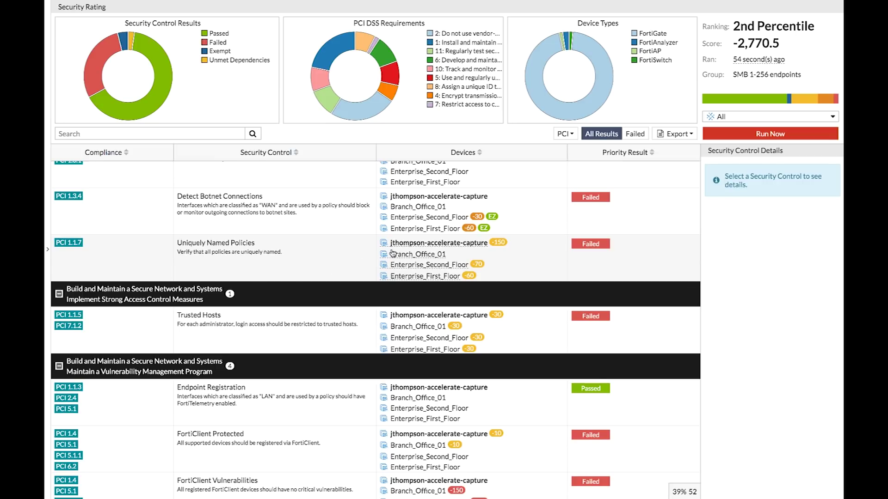
mouse_move(425, 244)
click(446, 236)
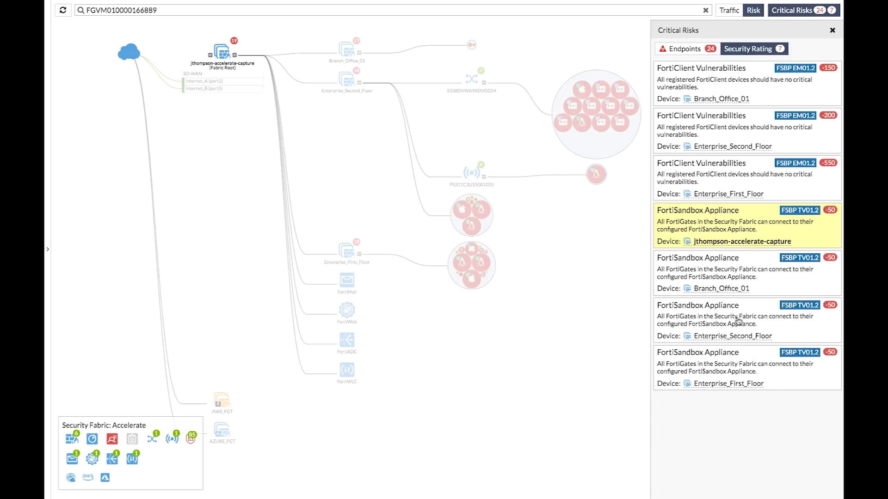
Locate the Enterprise_First_Floor FortiGate's -550 FortiClient Vulnerabilities risk on the topology
click(730, 175)
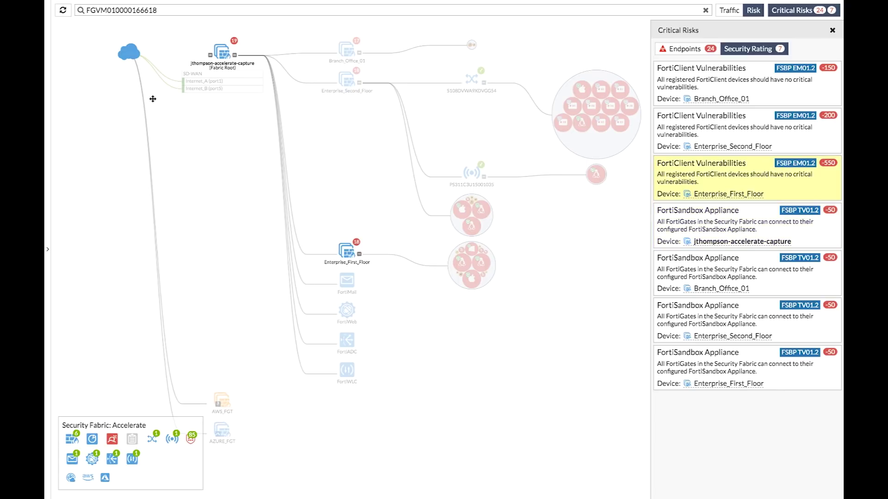